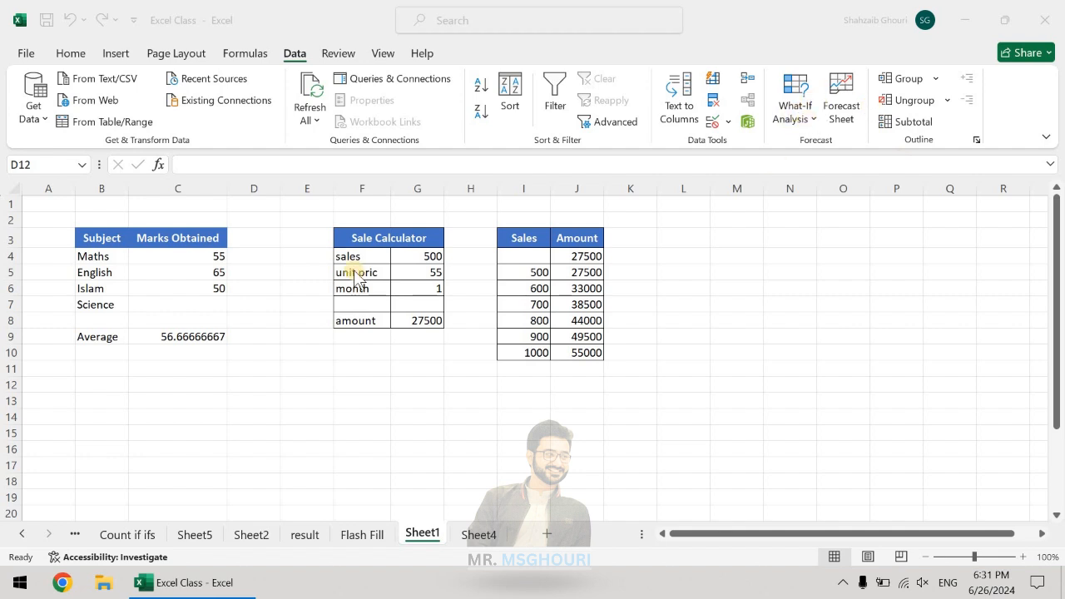
left_click(162, 283)
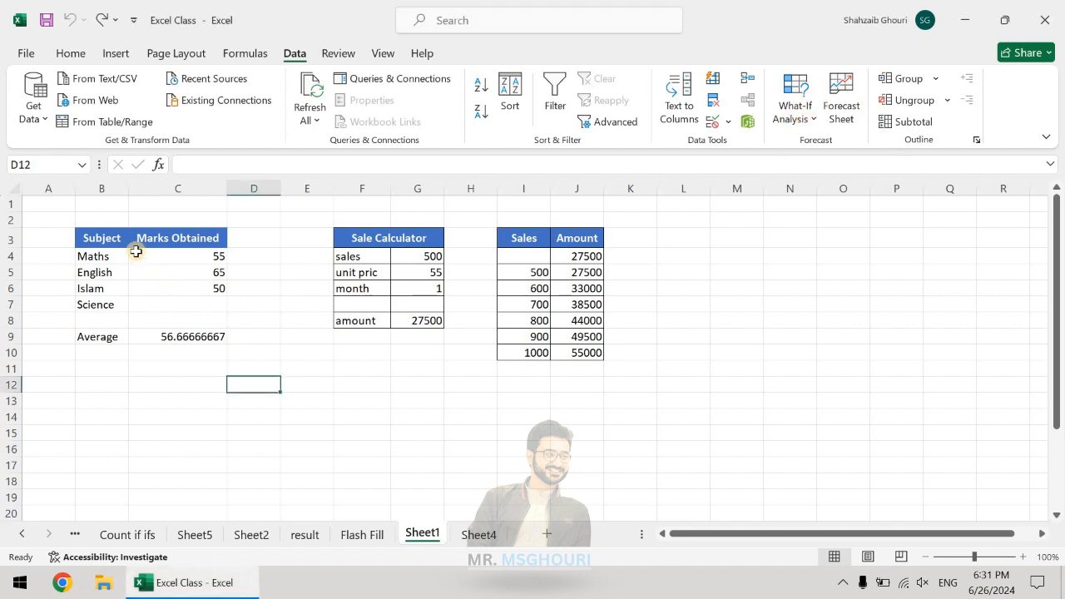
left_click(795, 108)
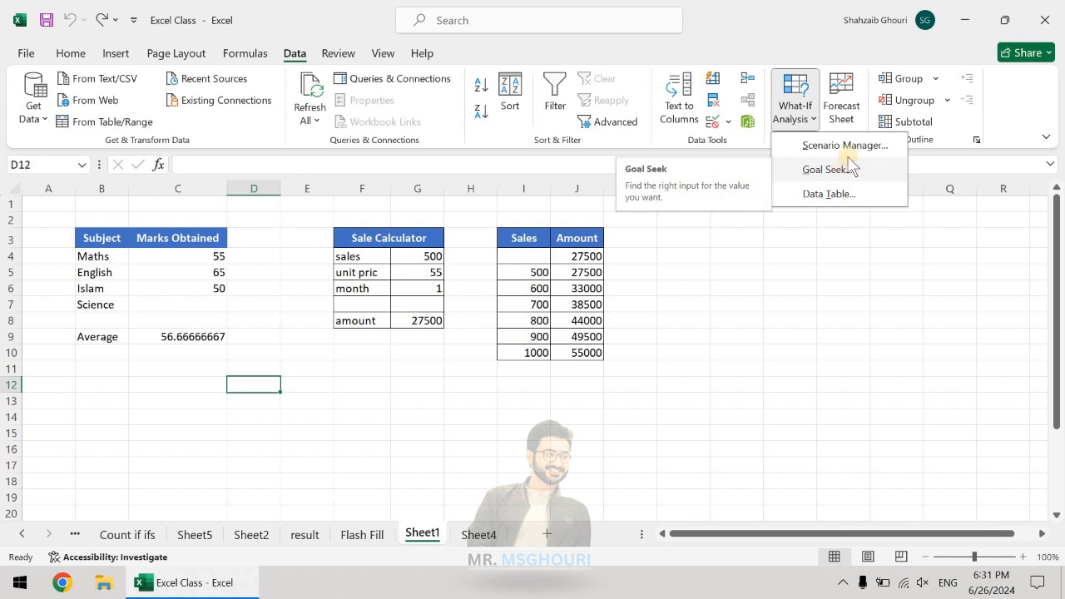
left_click(824, 302)
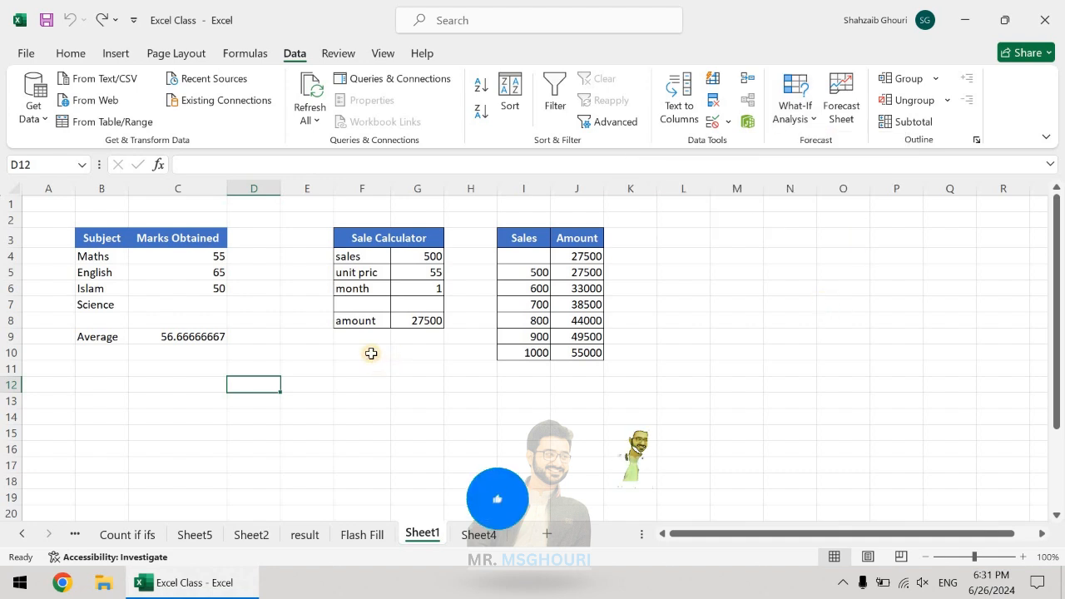
- Examine the subjects and marks in the Marks Obtained table and the AVERAGE formula in C9
left_click(126, 238)
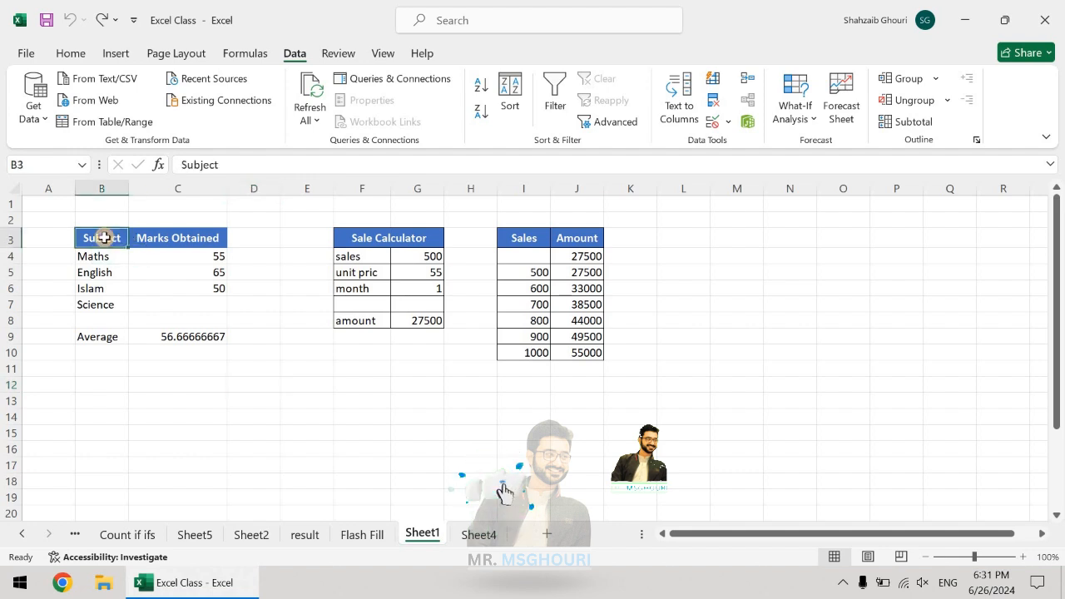
left_click(101, 257)
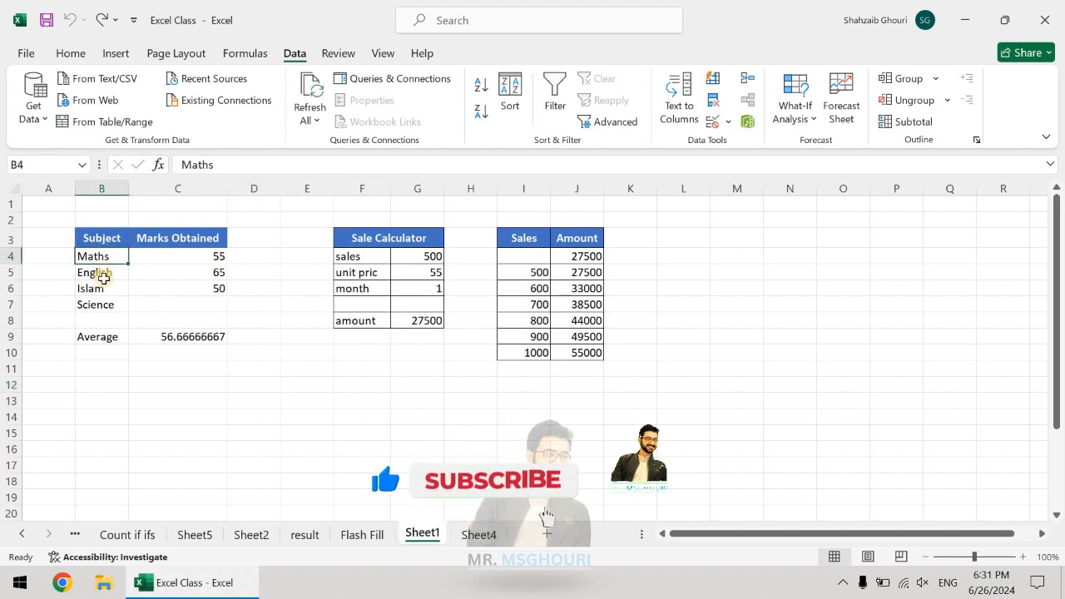
left_click(100, 275)
left_click(116, 289)
left_click(117, 304)
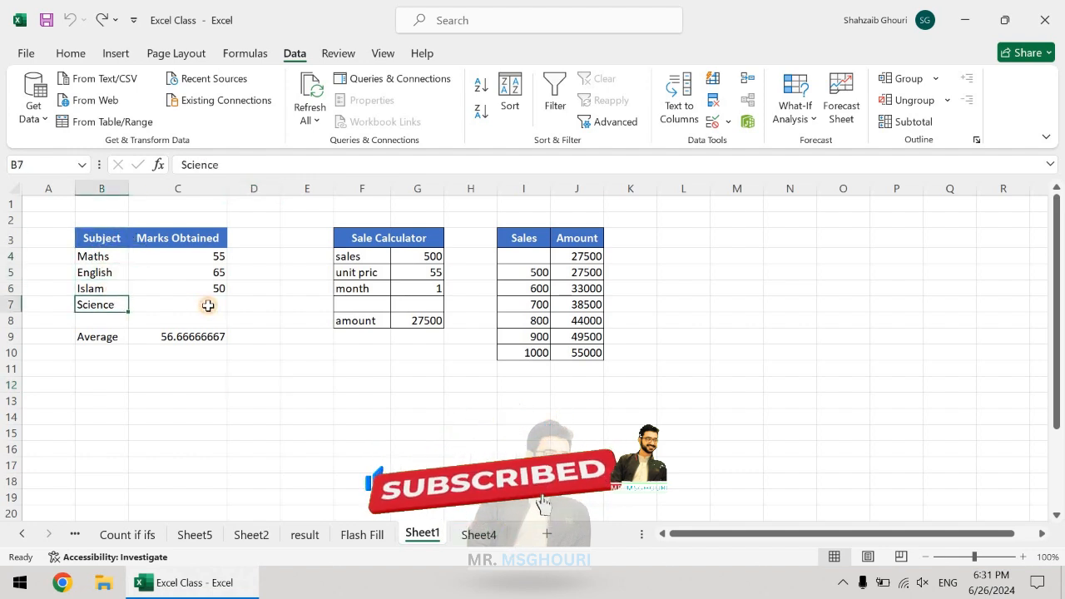
left_click(218, 259)
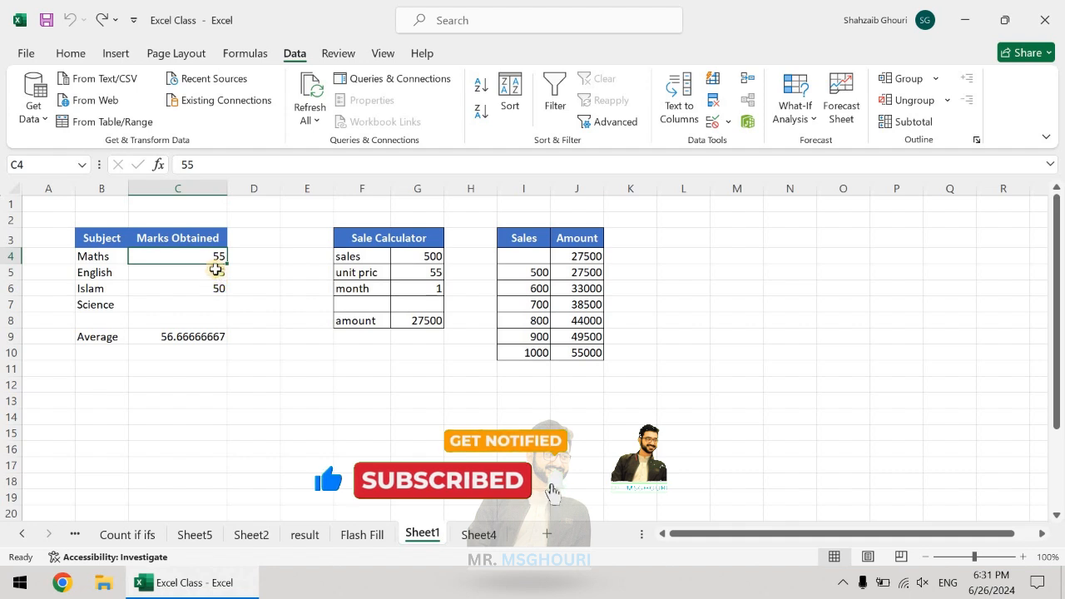
left_click(215, 272)
left_click(215, 289)
left_click(221, 305)
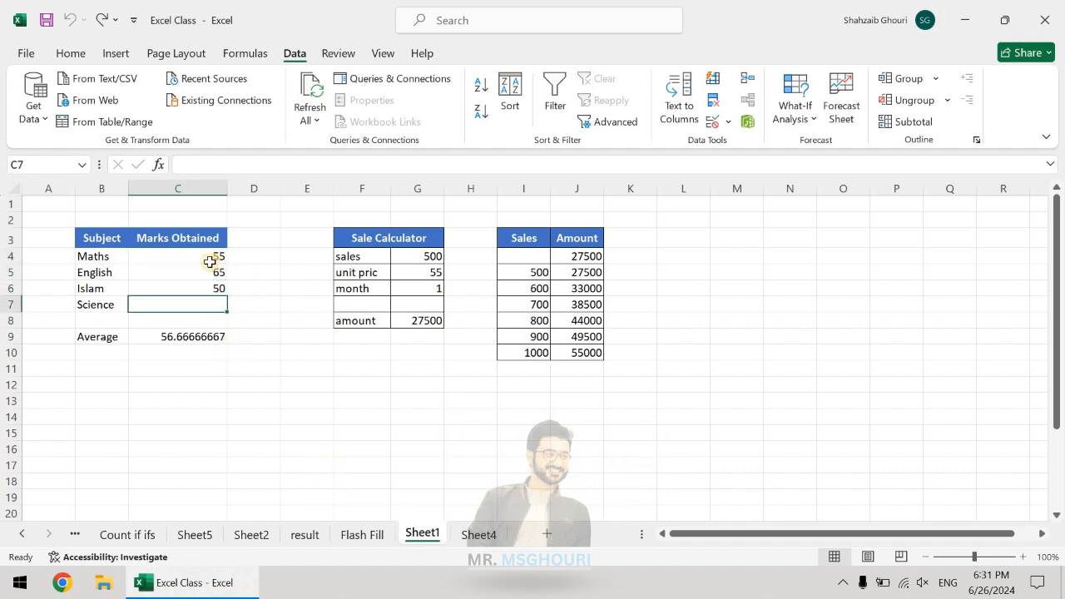
left_click(210, 338)
left_click_drag(211, 256, 211, 288)
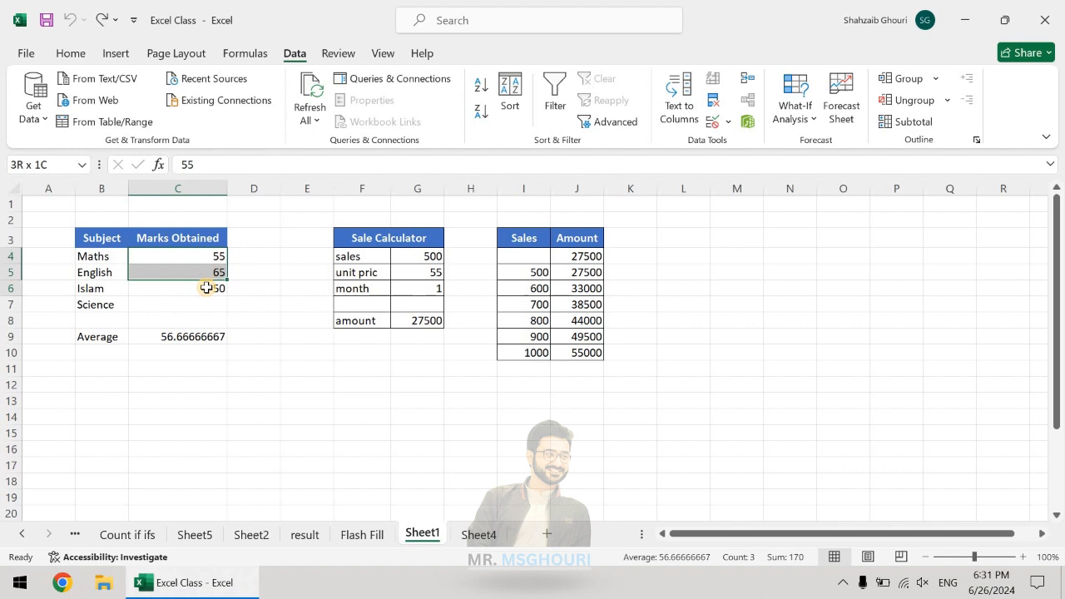
left_click(211, 337)
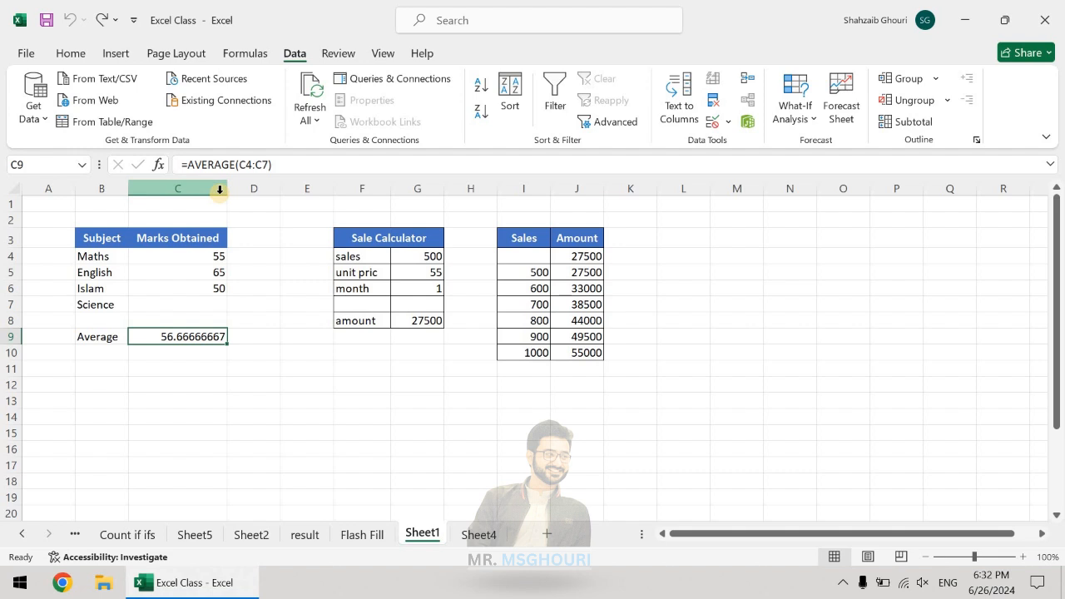
left_click(221, 353)
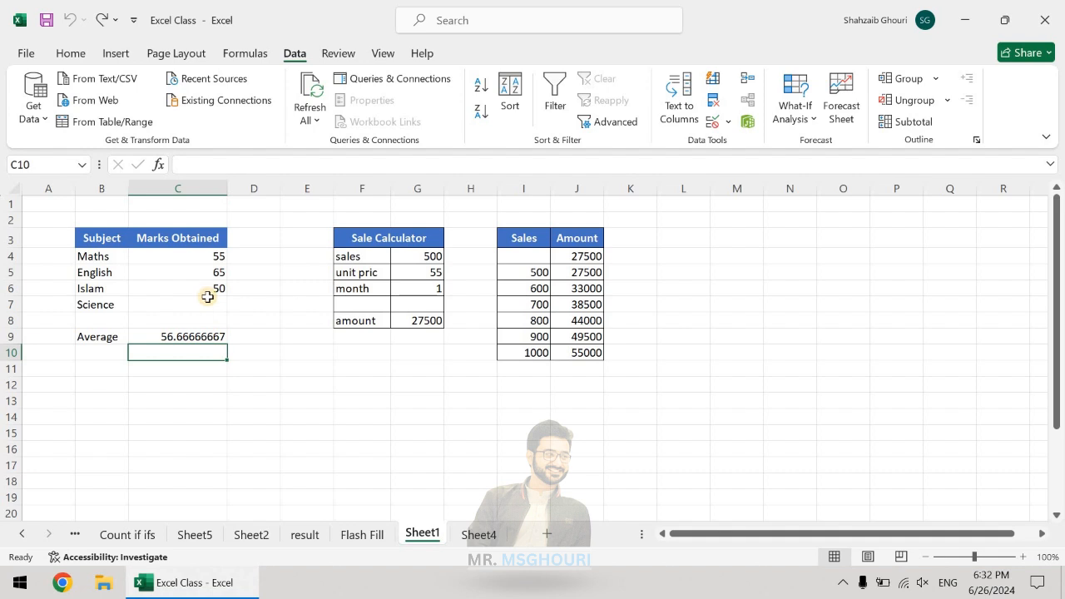
left_click(696, 124)
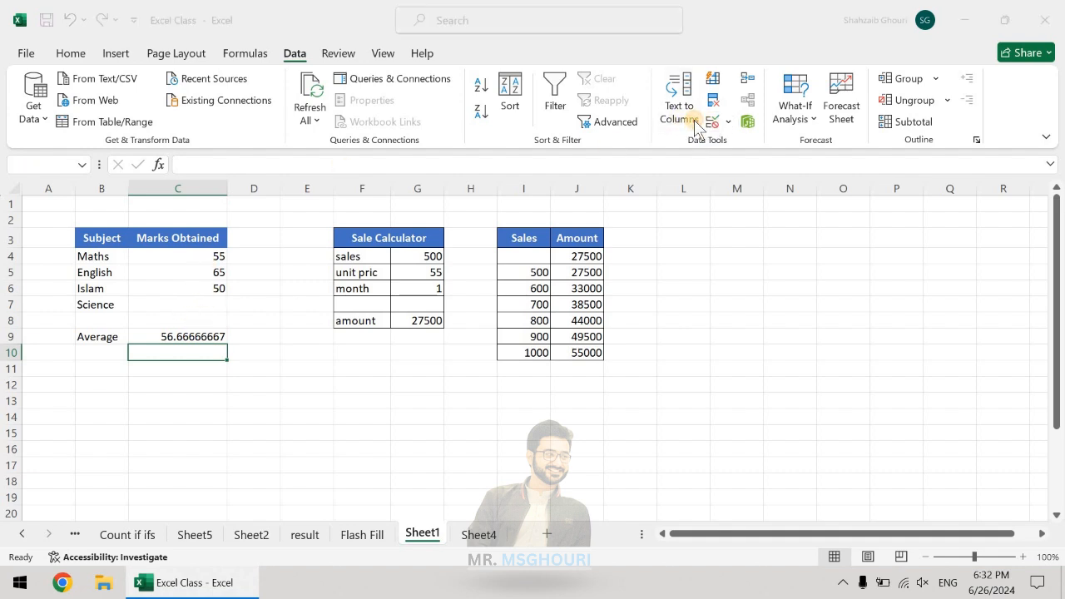
key("Return")
- Use Goal Seek to bring the average in C9 to 65 by changing Science mark C7, and discard the solution
left_click(798, 116)
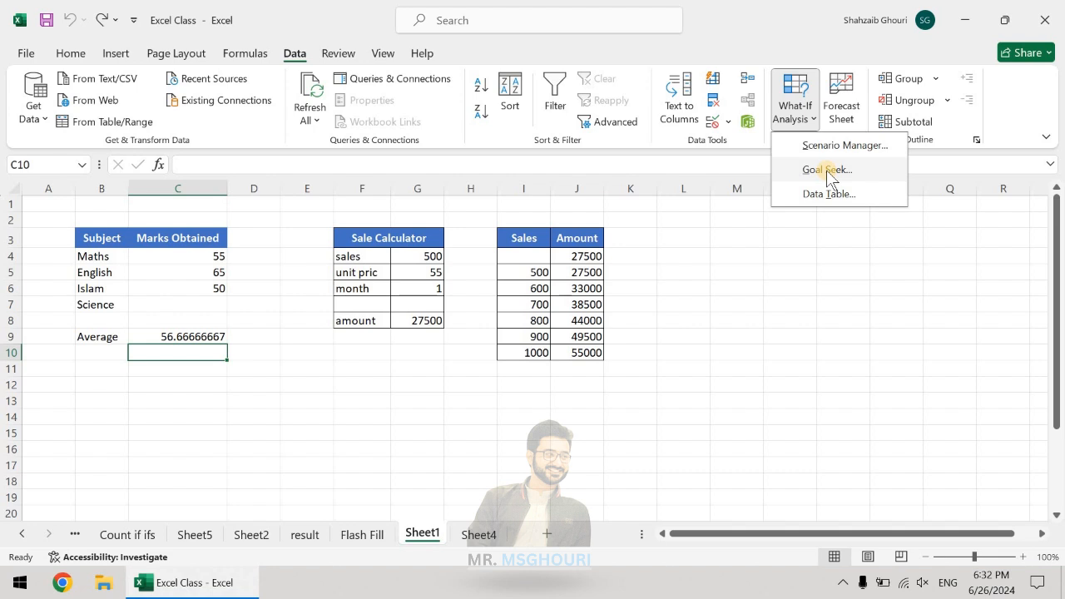
left_click(827, 170)
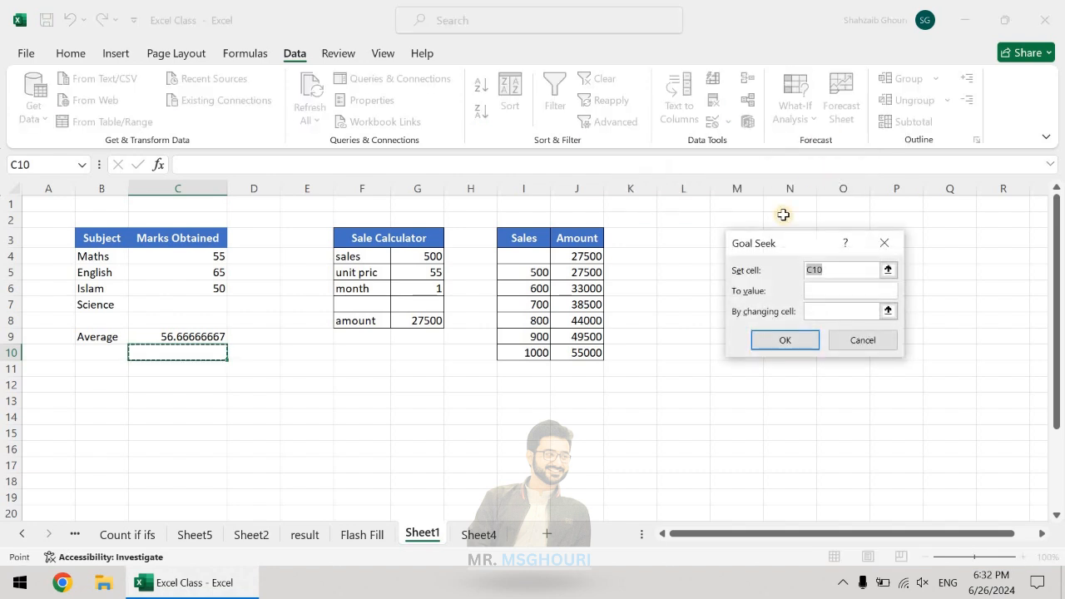
left_click(807, 271)
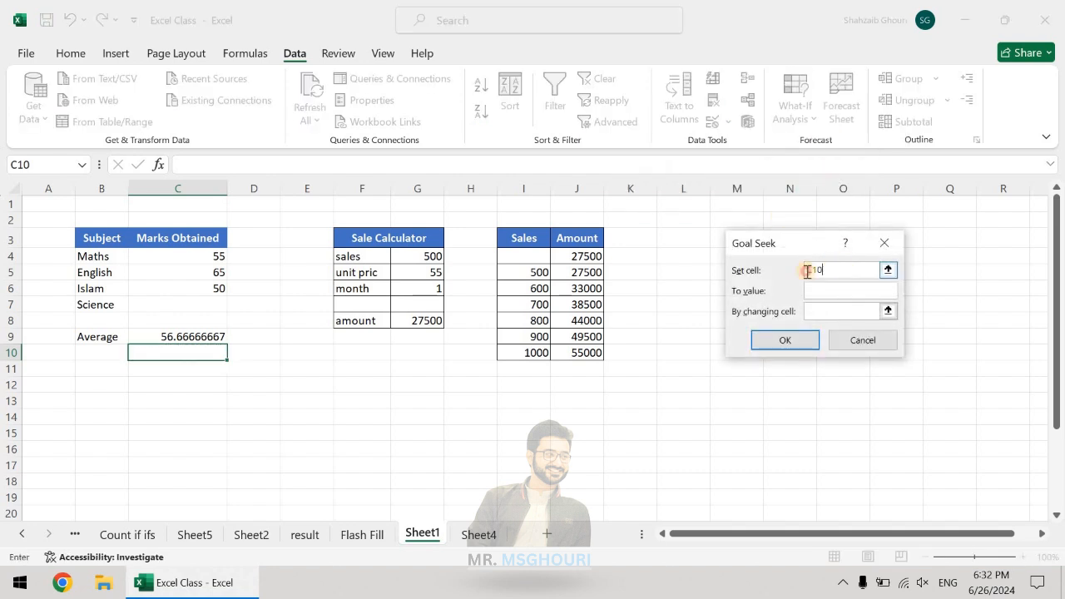
double_click(807, 271)
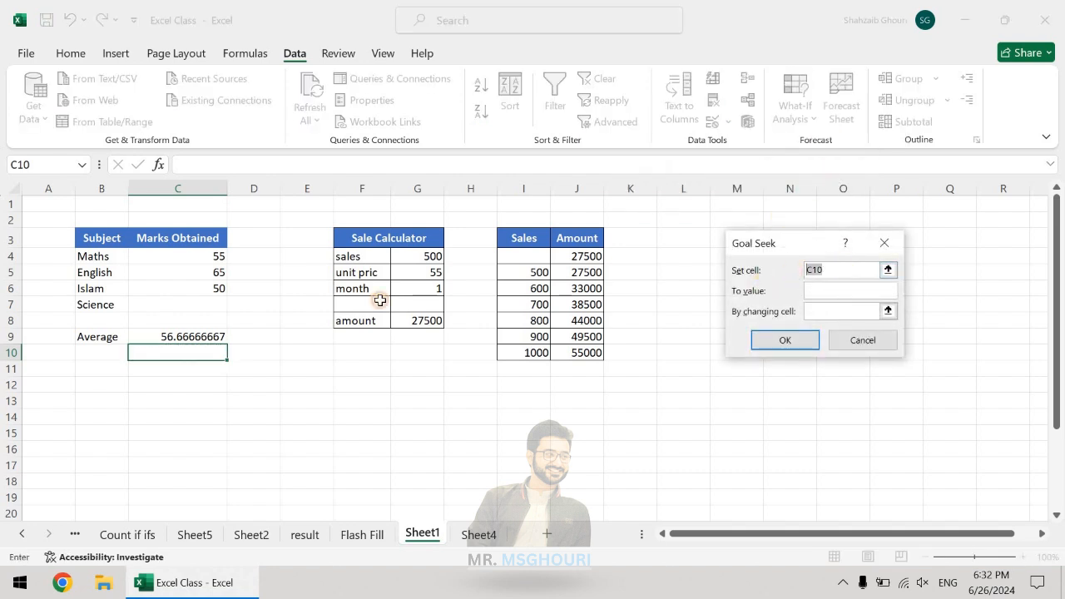
left_click(202, 336)
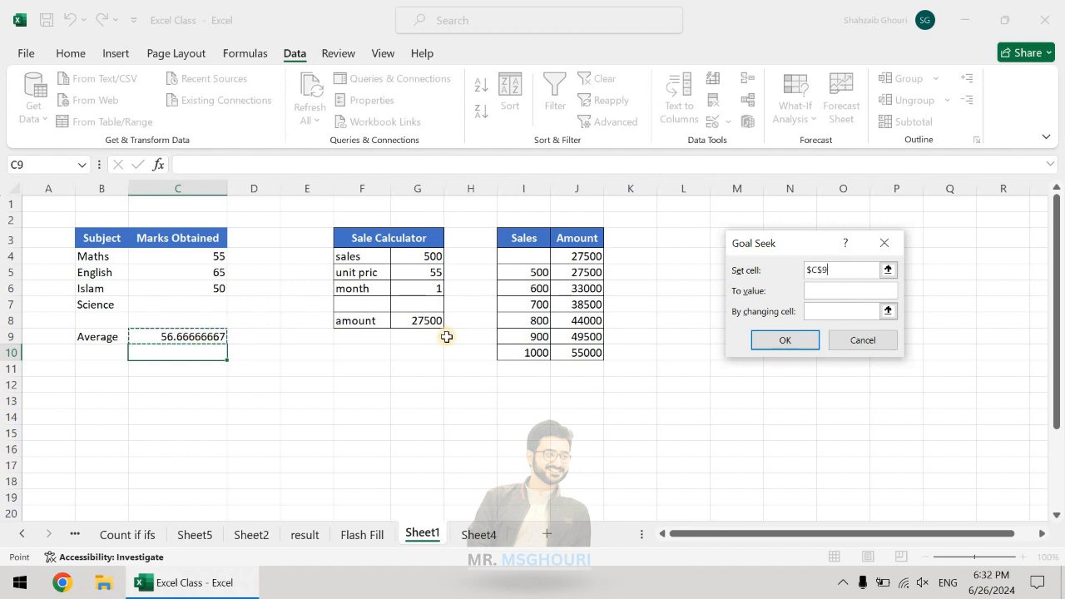
left_click(828, 293)
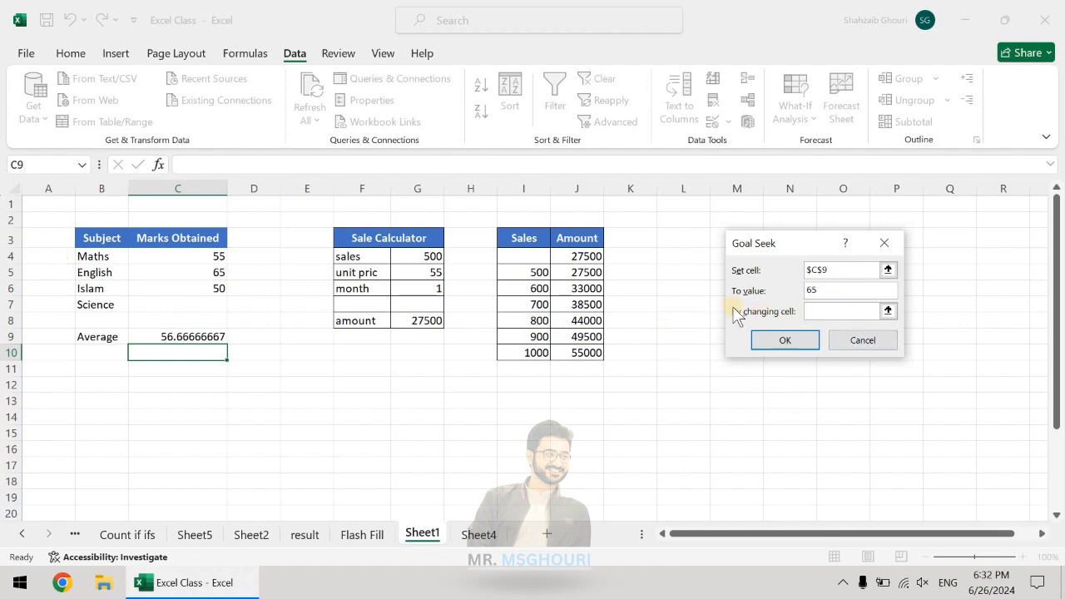
left_click(846, 312)
left_click(177, 305)
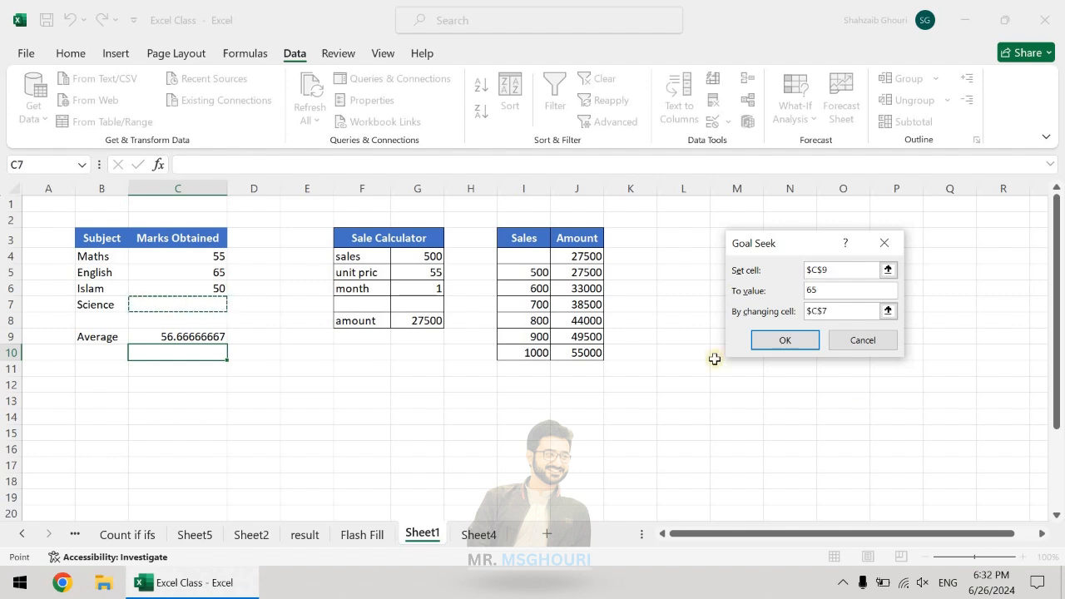
left_click(784, 339)
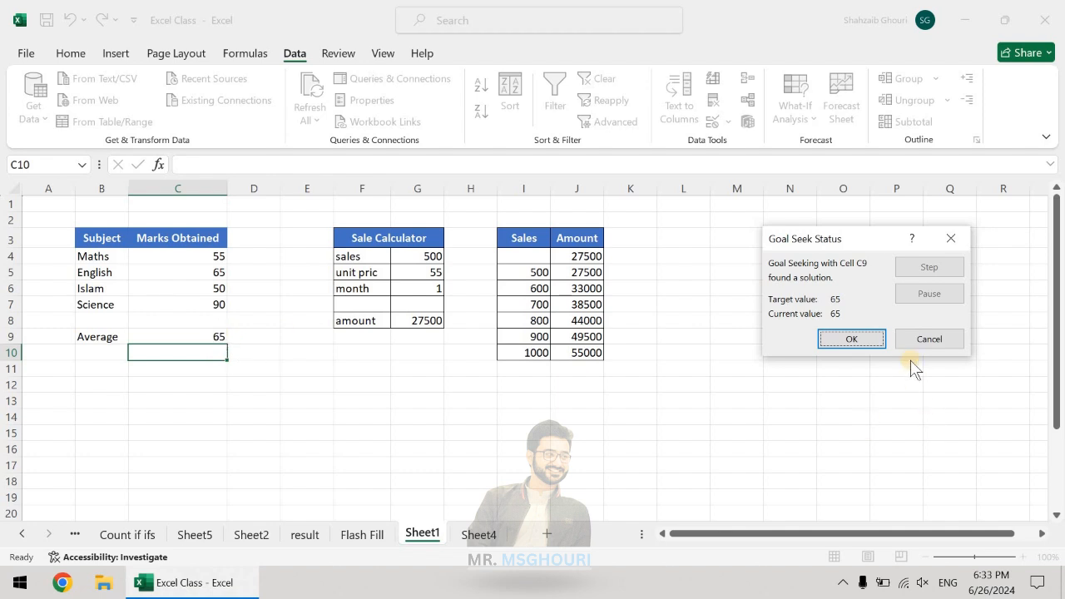
left_click(965, 345)
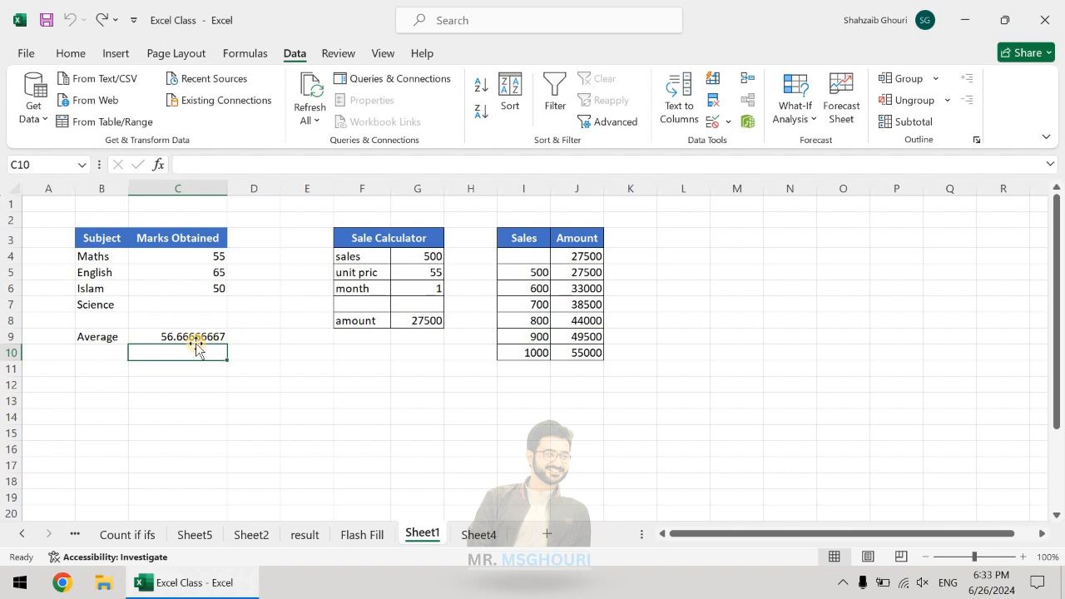
- Try to run Goal Seek for the average mark with a target value of 70 by changing Science mark C7
left_click(799, 117)
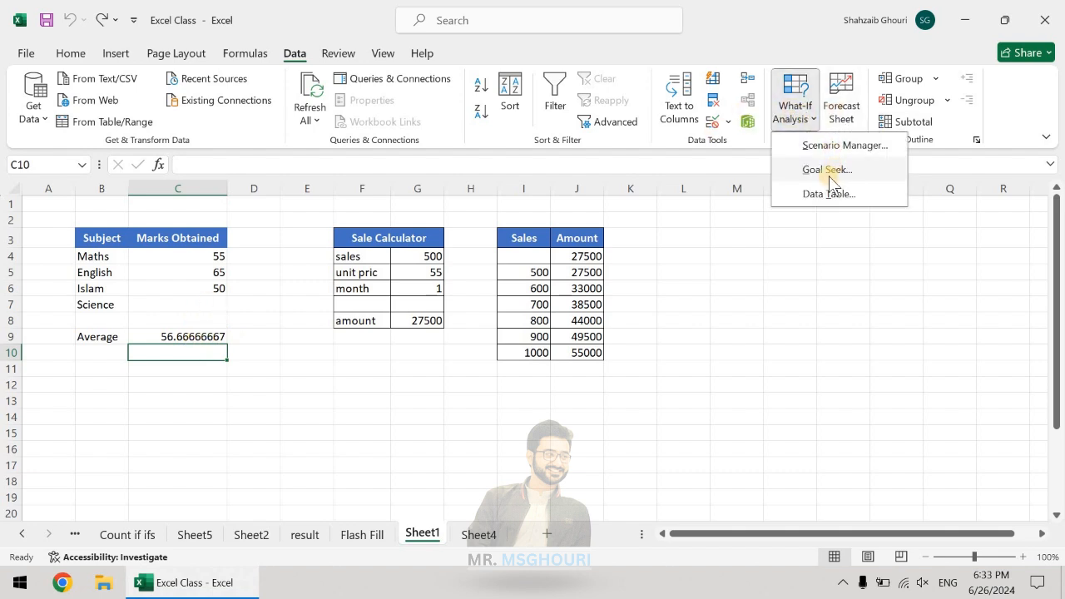
left_click(829, 169)
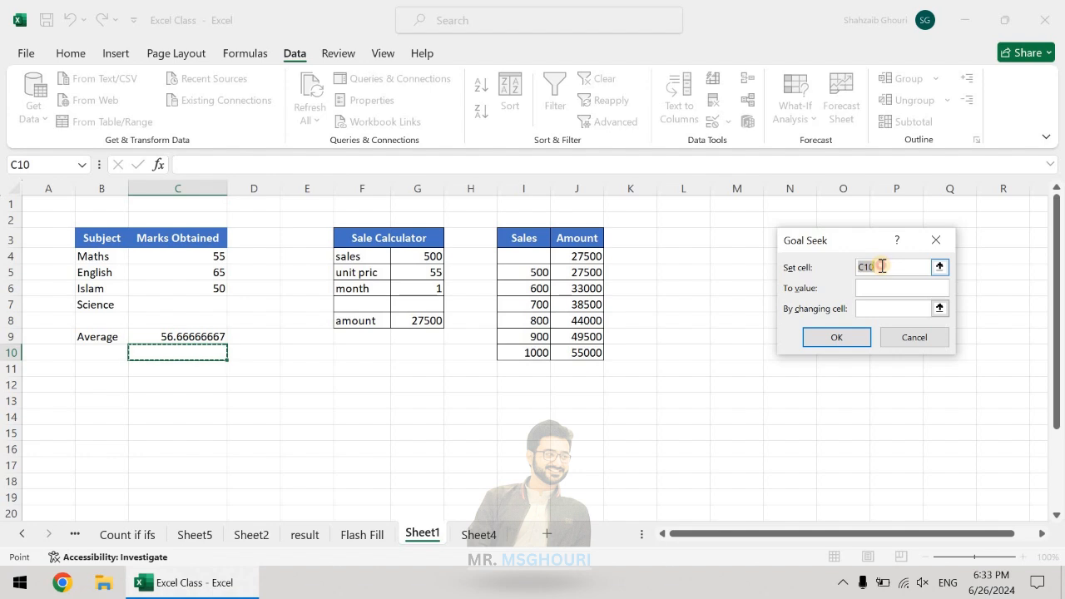
left_click(883, 267)
left_click(206, 338)
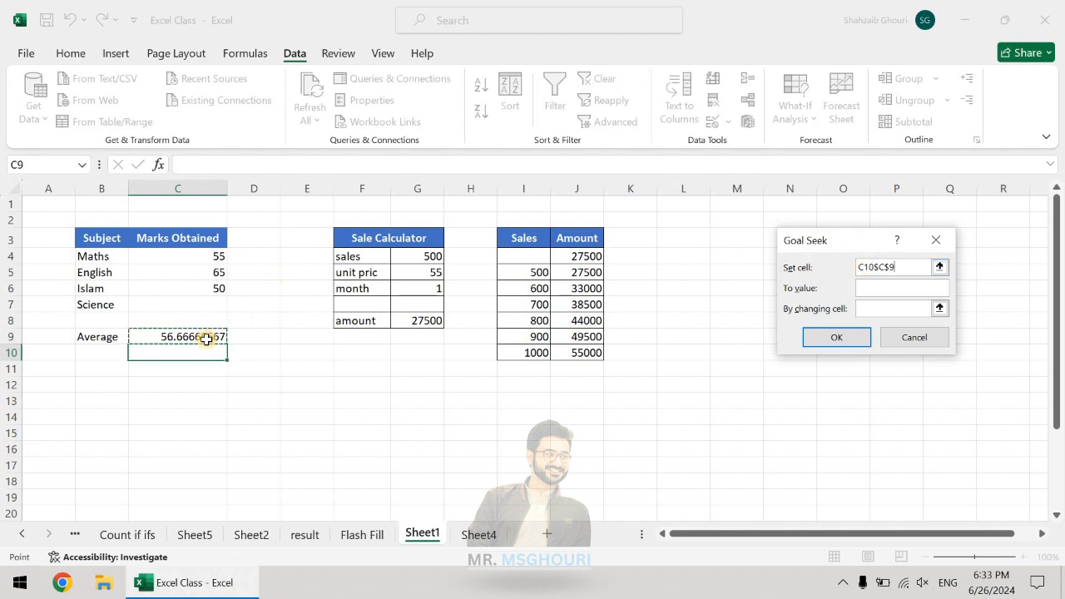
left_click(893, 289)
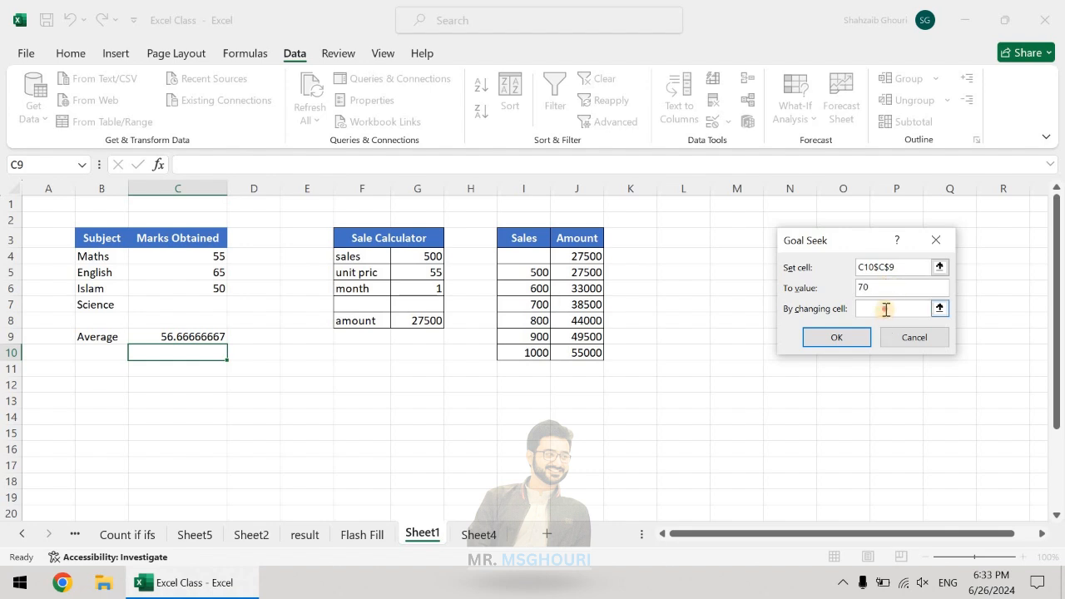
left_click(887, 308)
left_click(161, 303)
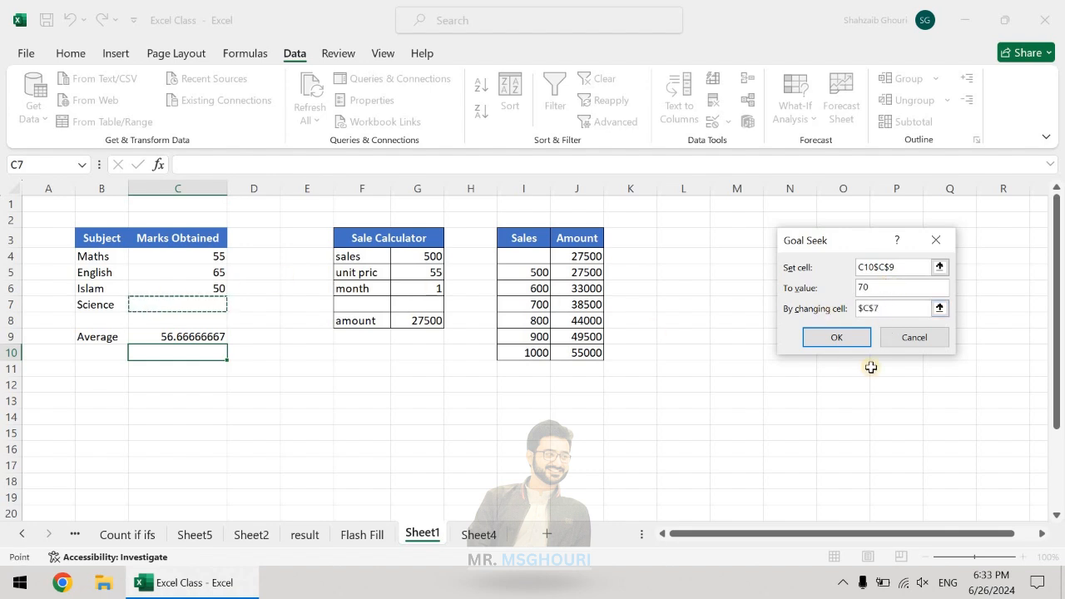
left_click(846, 339)
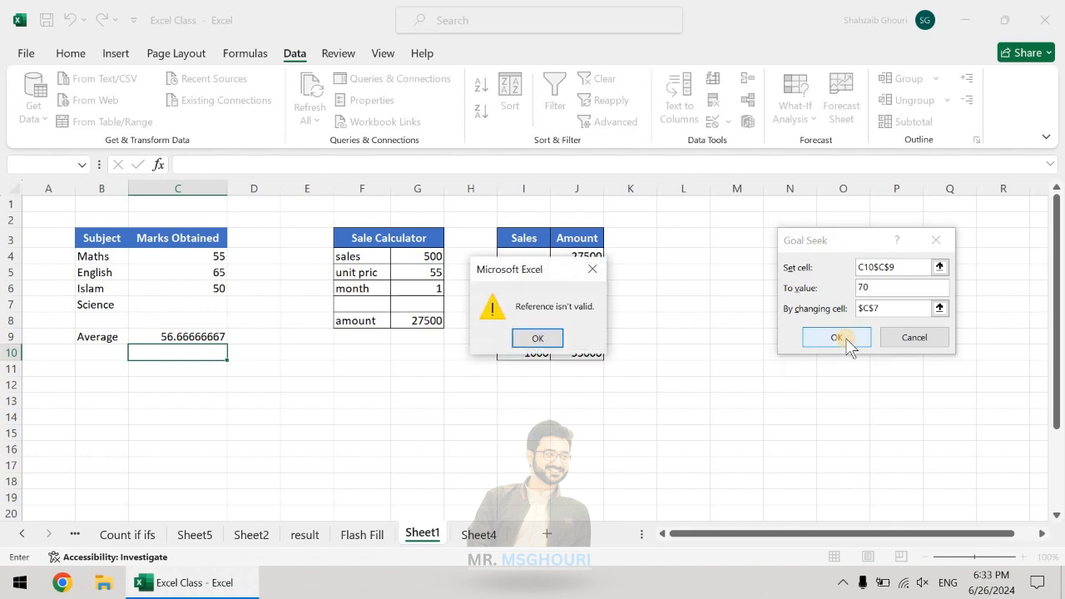
left_click(545, 334)
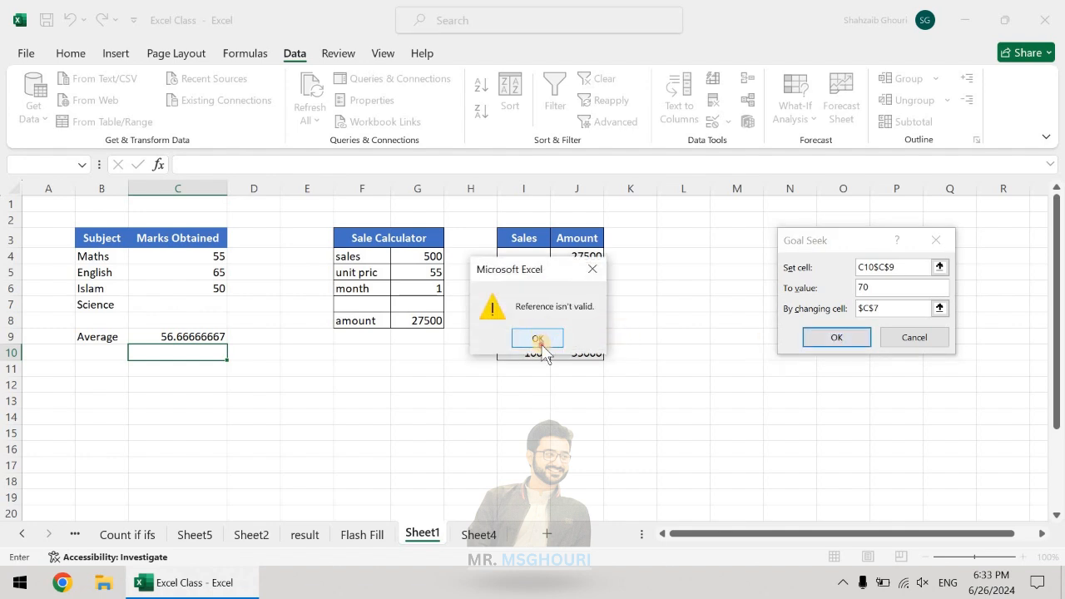
left_click(542, 345)
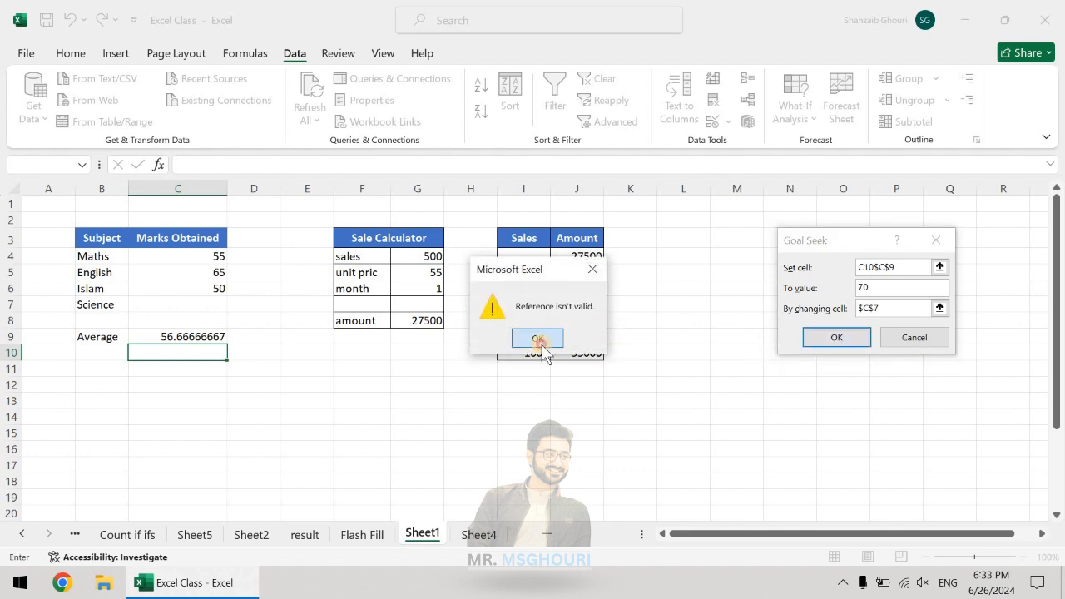
- Correct the Goal Seek set cell to C9 alone, run it, and accept the solution
left_click(216, 336)
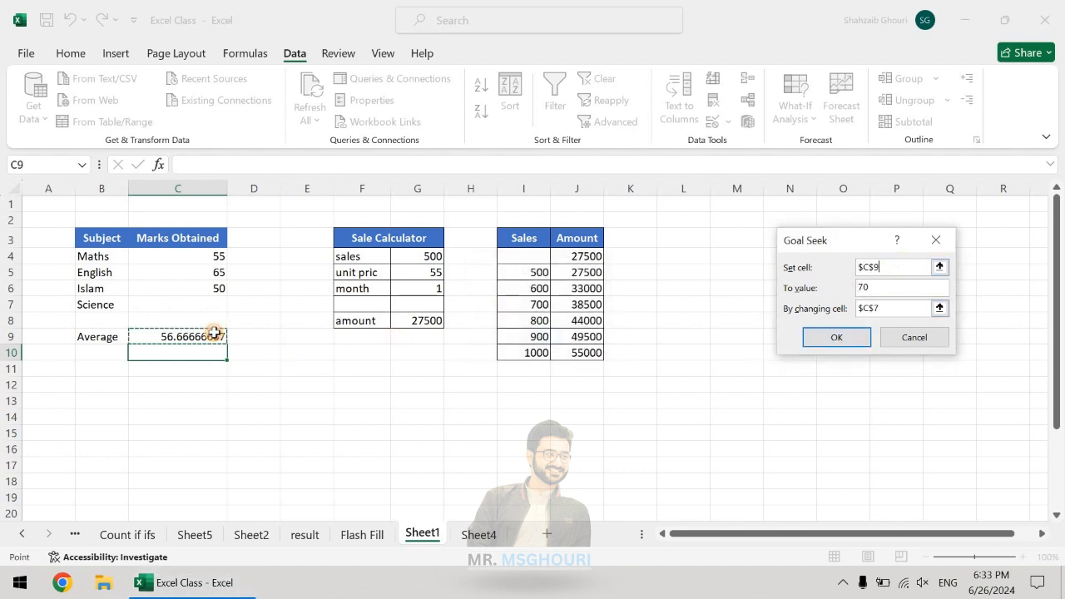
left_click(835, 337)
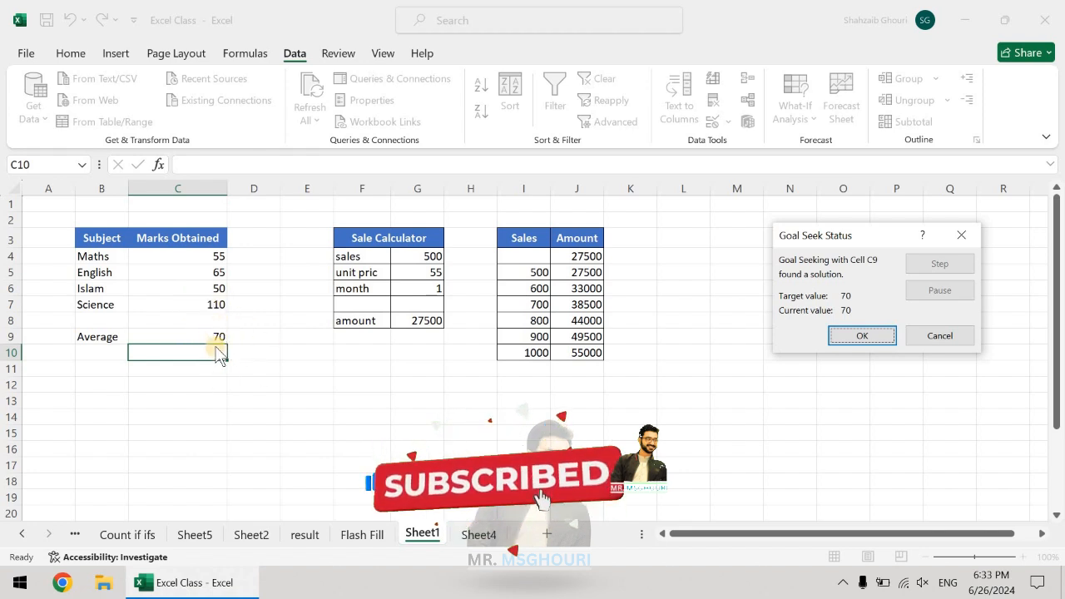
left_click(883, 337)
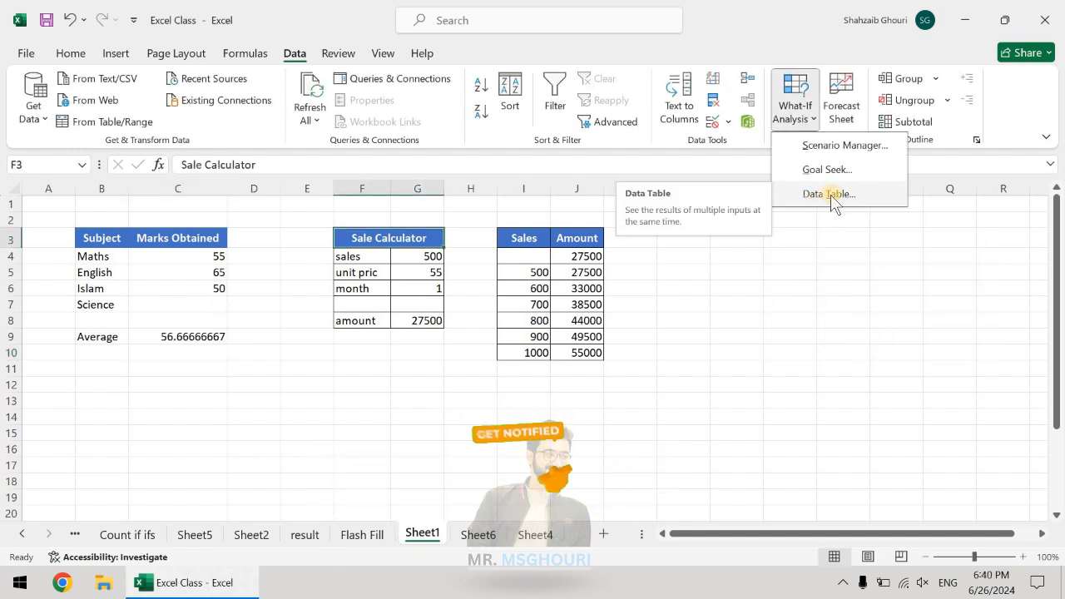
- Examine the Sale Calculator's sales, unit price and month inputs, the amount formula in G8, and the reference to it in J4
left_click(756, 370)
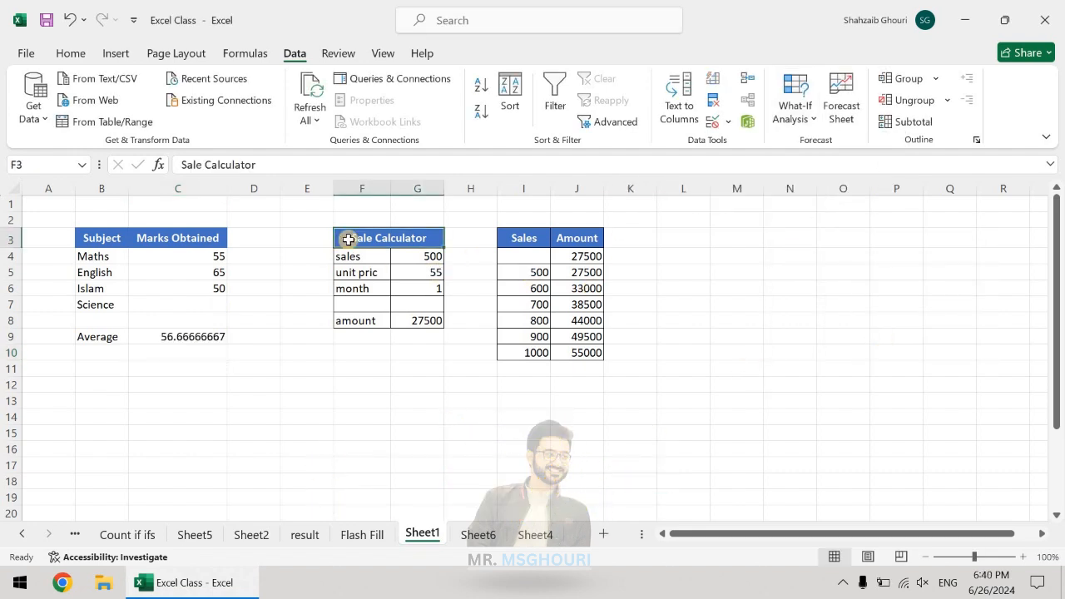
left_click(377, 256)
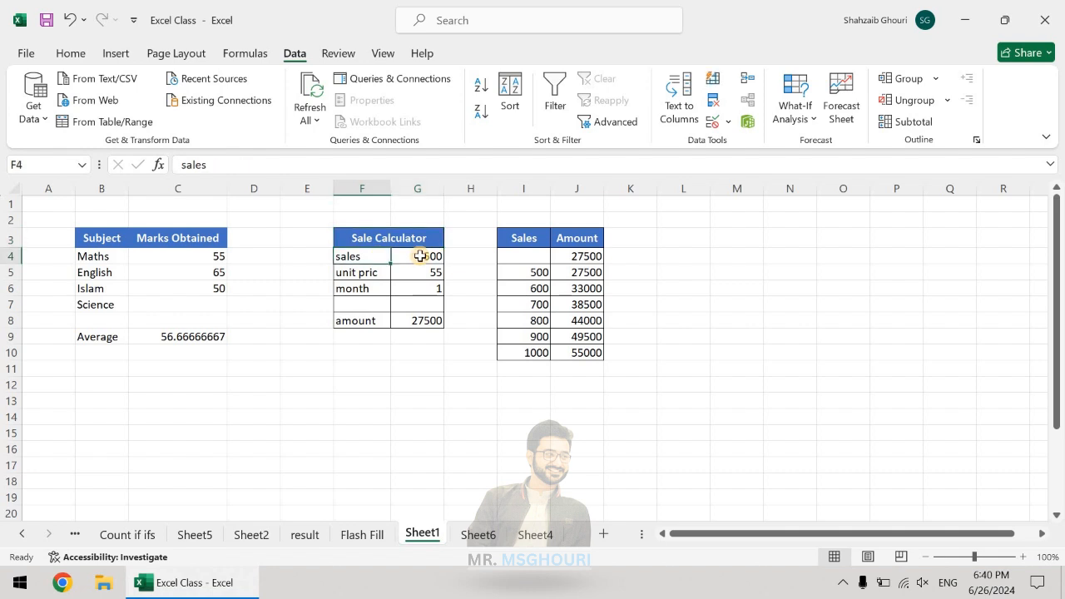
left_click(421, 257)
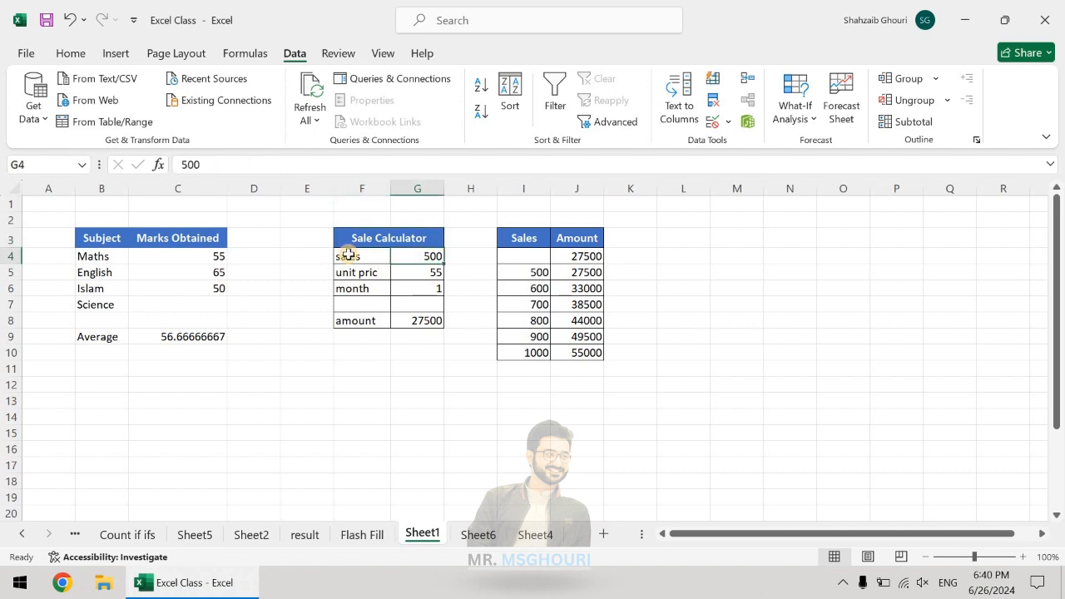
left_click(429, 279)
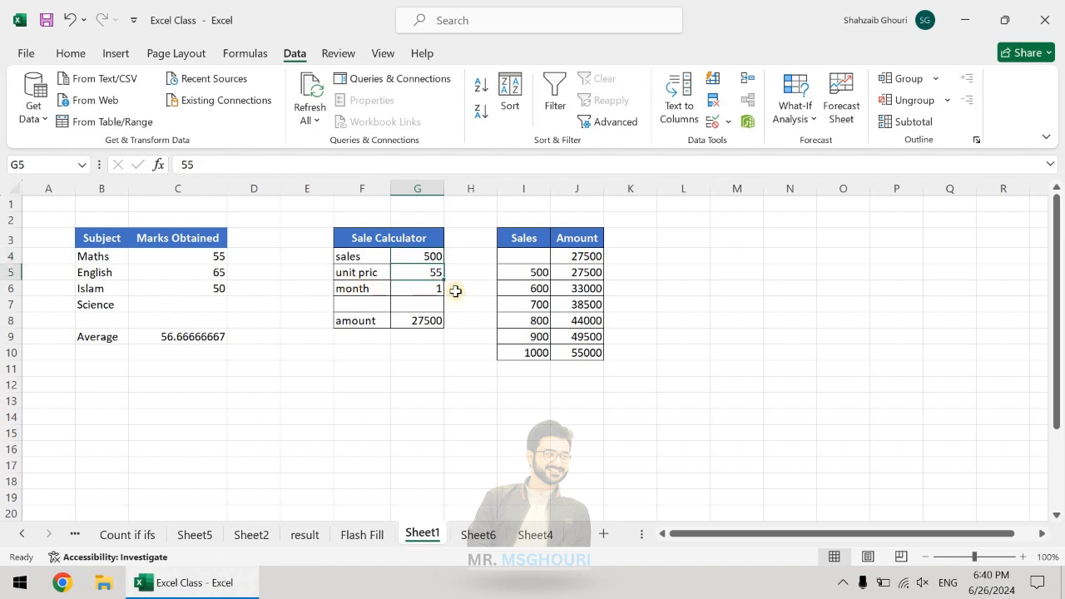
key("Down")
left_click(421, 320)
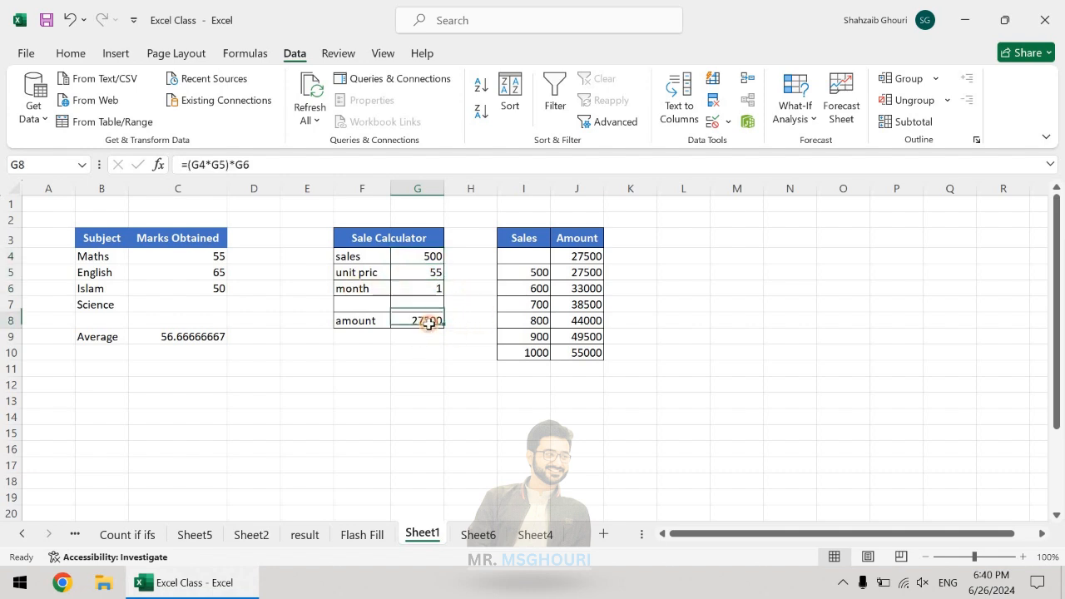
left_click(430, 257)
left_click(433, 273)
left_click(430, 257)
left_click(427, 320)
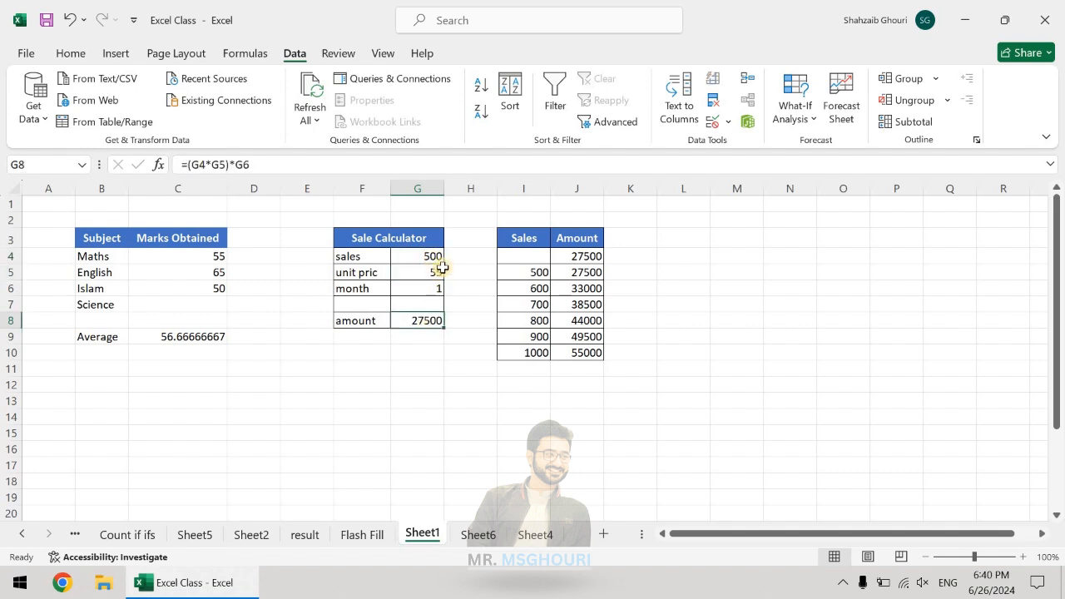
left_click(431, 288)
left_click(432, 324)
left_click(596, 258)
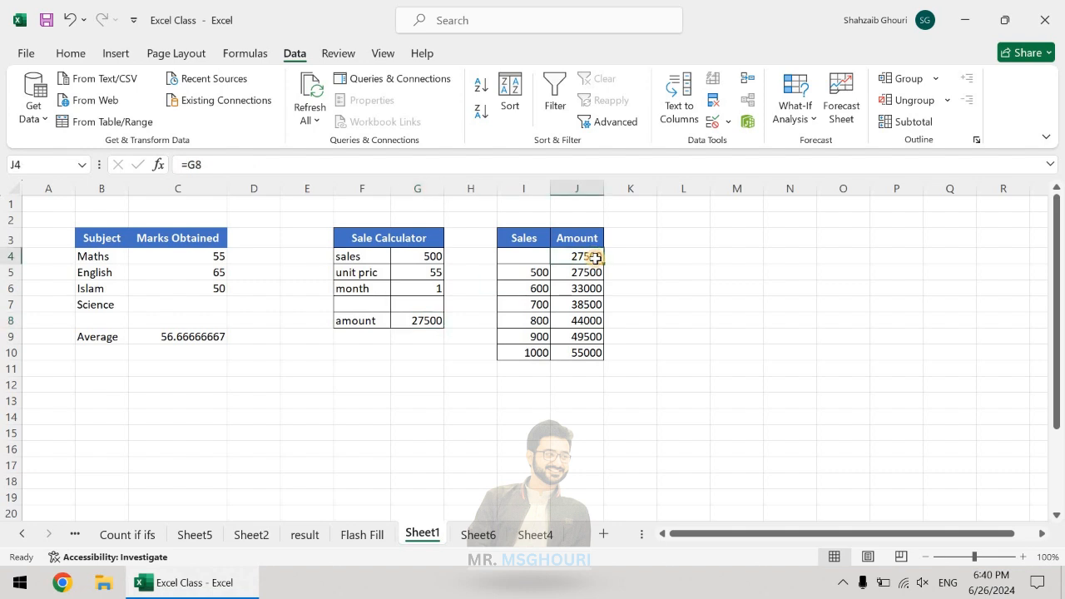
double_click(571, 256)
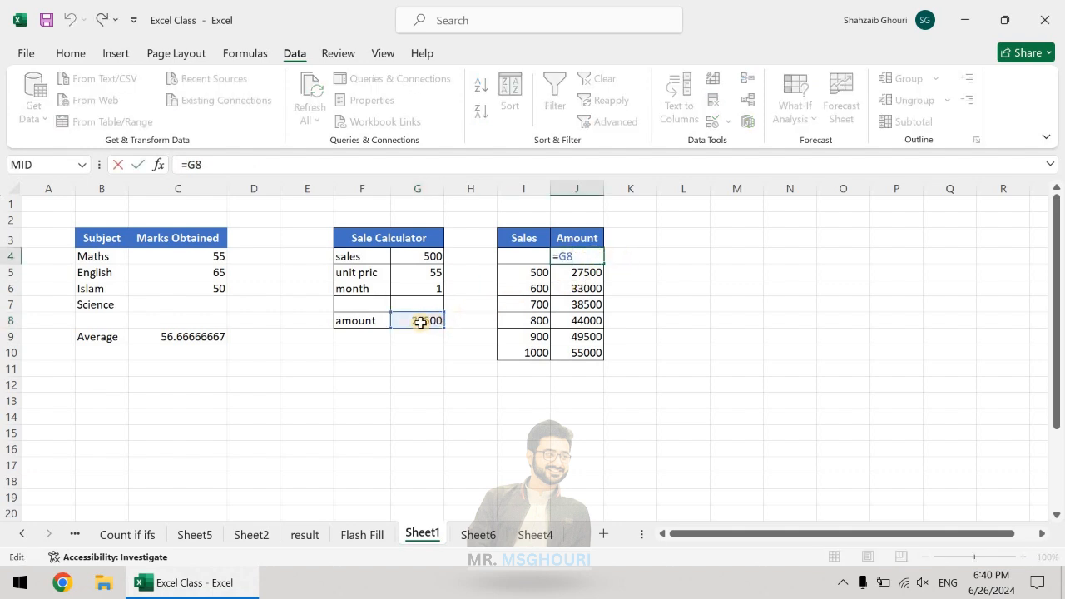
key("Return")
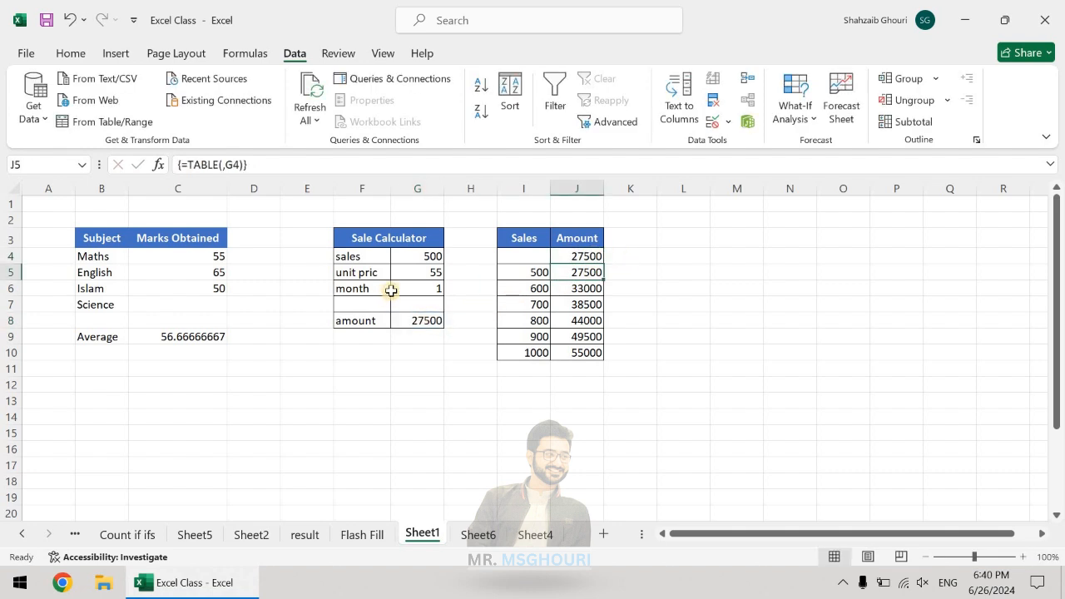
- Clear the existing data table results from J5:J10 in the Amount column
key("shift+Down")
key("shift+Down")
key("shift+Down")
key("shift+Down")
key("shift+Down")
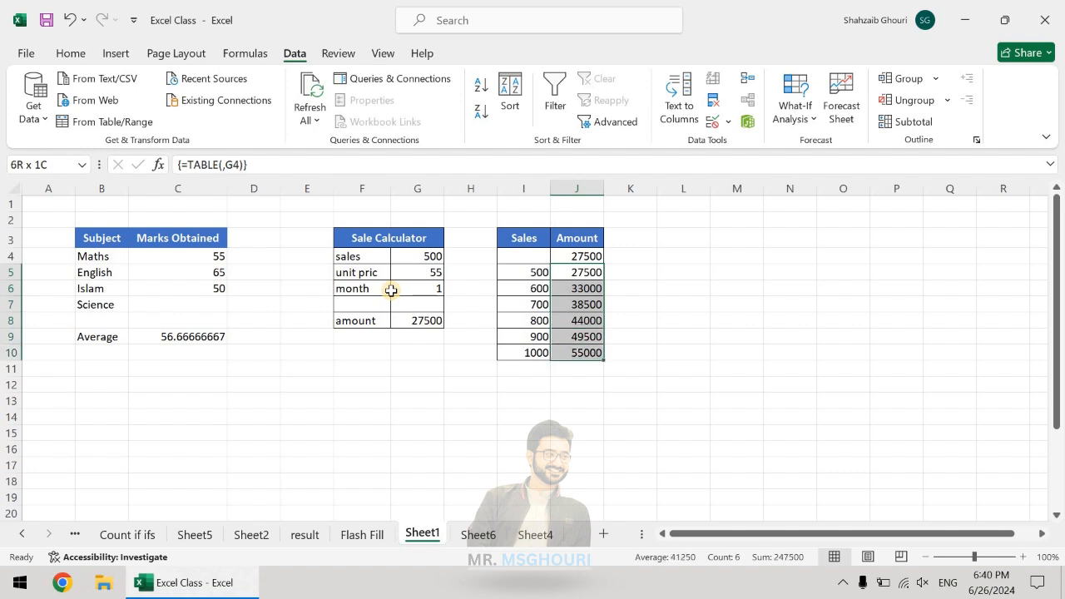
key("Delete")
left_click(623, 304)
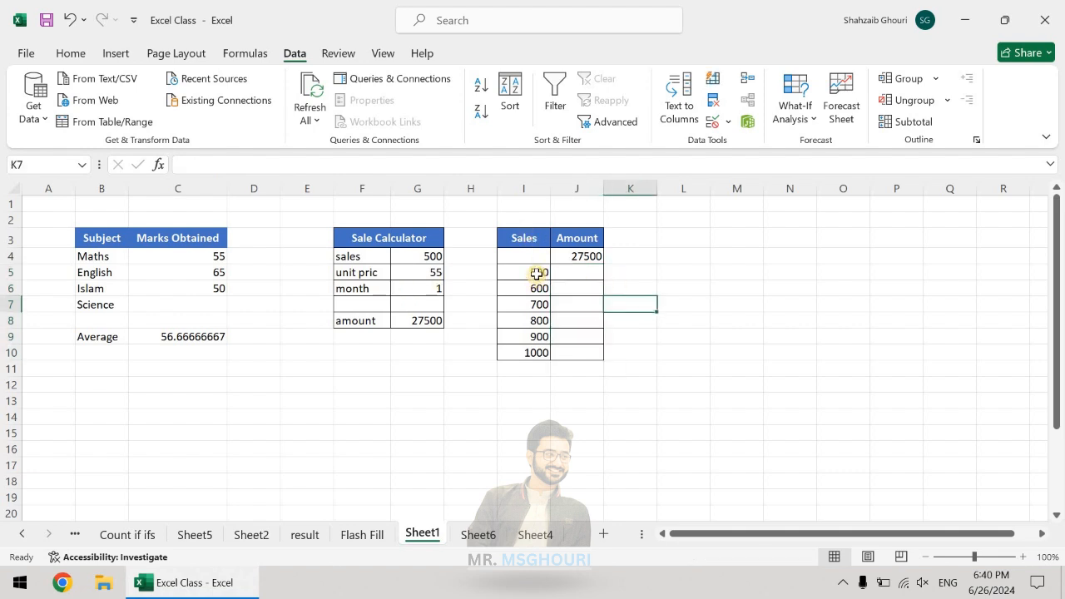
- Examine the sales quantities in I5:I10 alongside the empty Amount cells
left_click(537, 273)
left_click(577, 273)
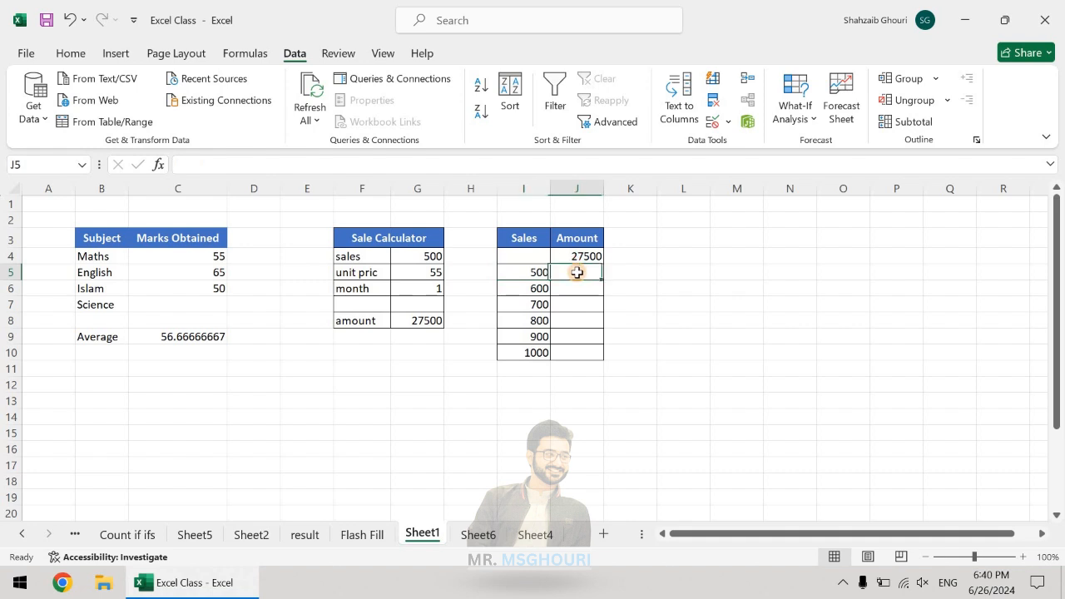
left_click(537, 289)
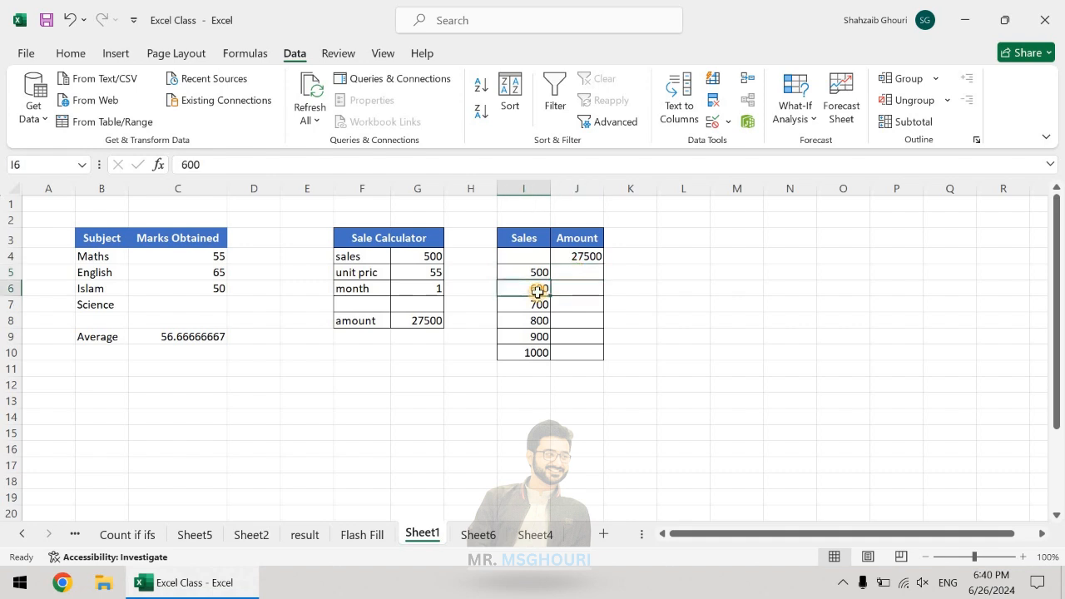
left_click(577, 288)
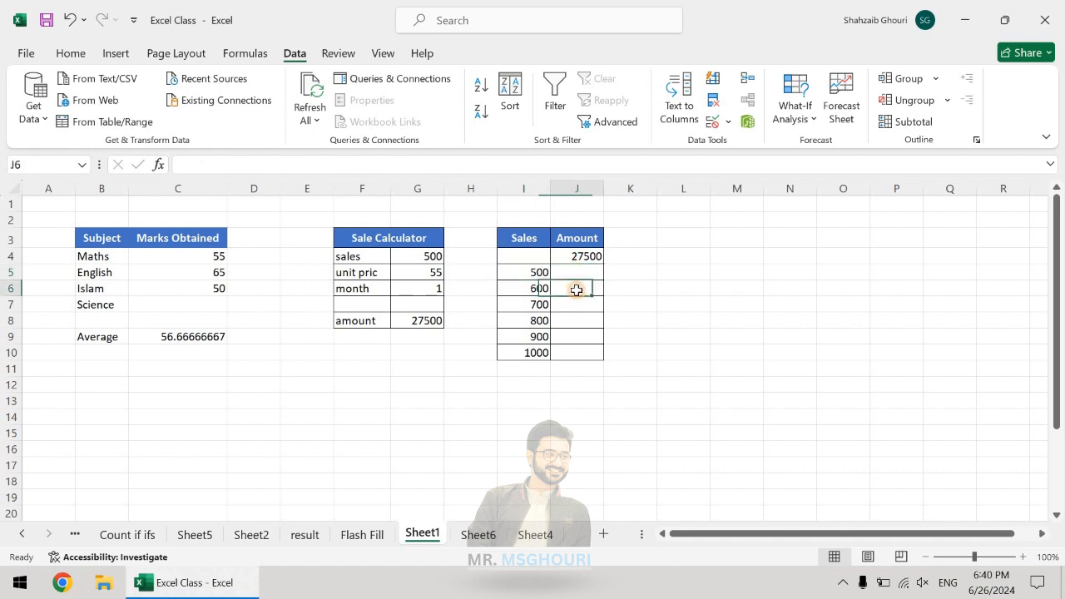
left_click(530, 306)
left_click(576, 305)
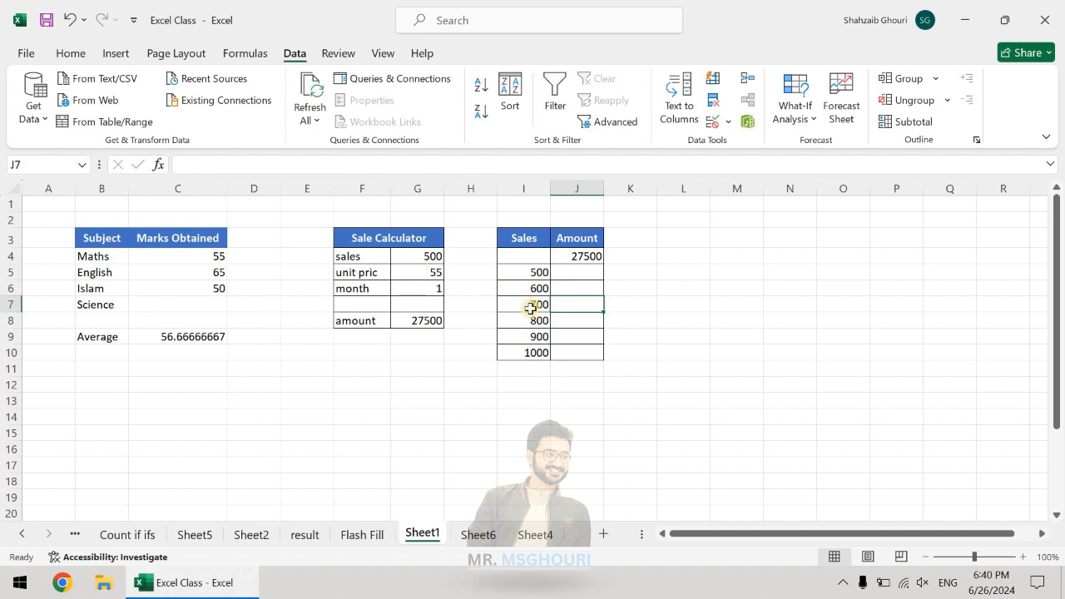
left_click(537, 336)
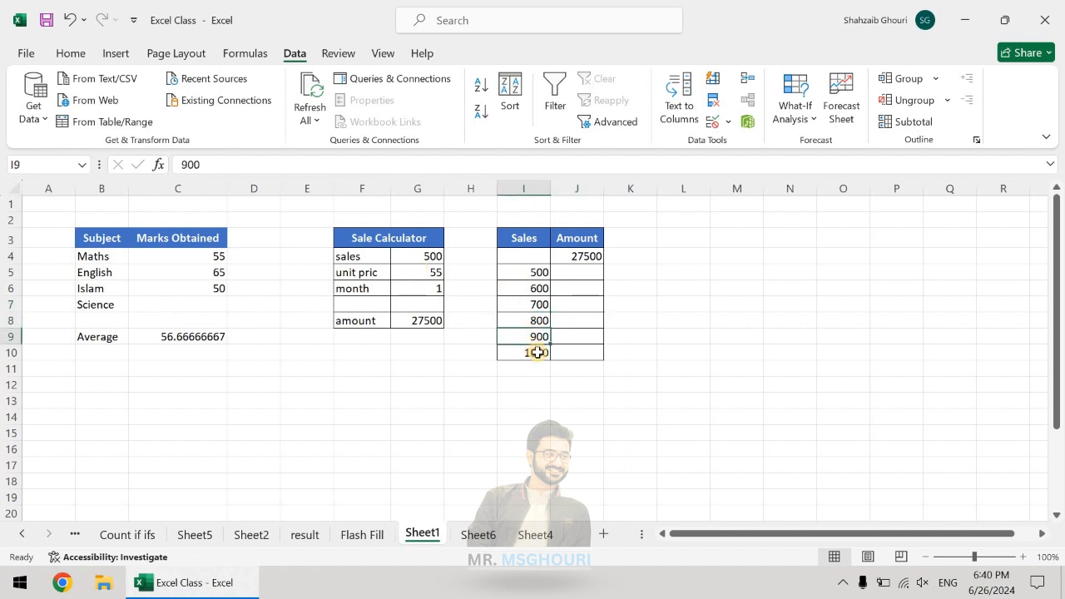
left_click(538, 353)
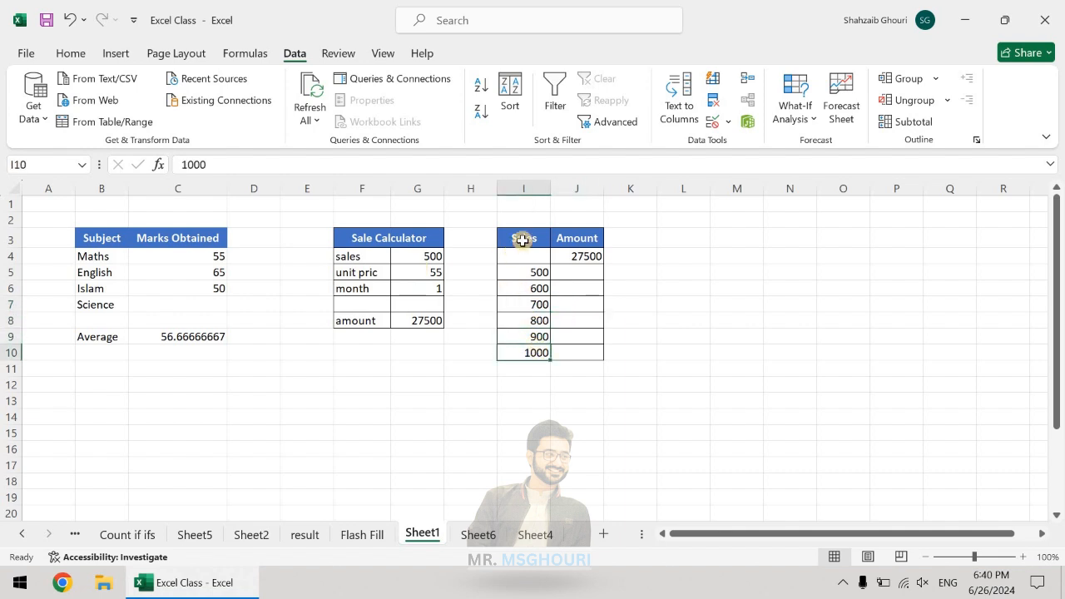
- Create a one-variable What-If data table over I4:J10 using G4 as the column input cell
left_click_drag(525, 255, 575, 352)
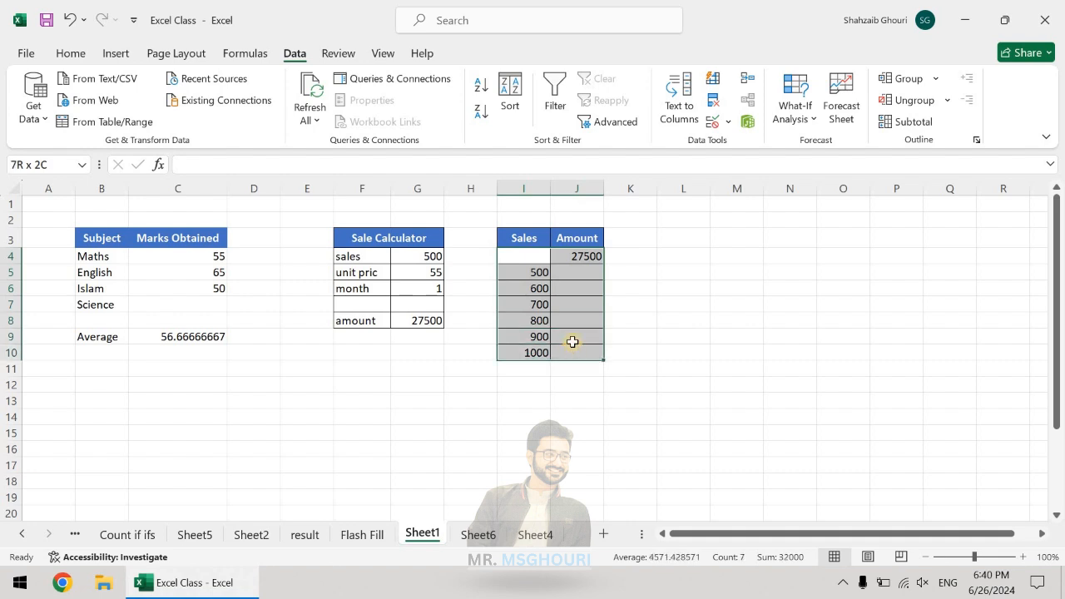
left_click(809, 125)
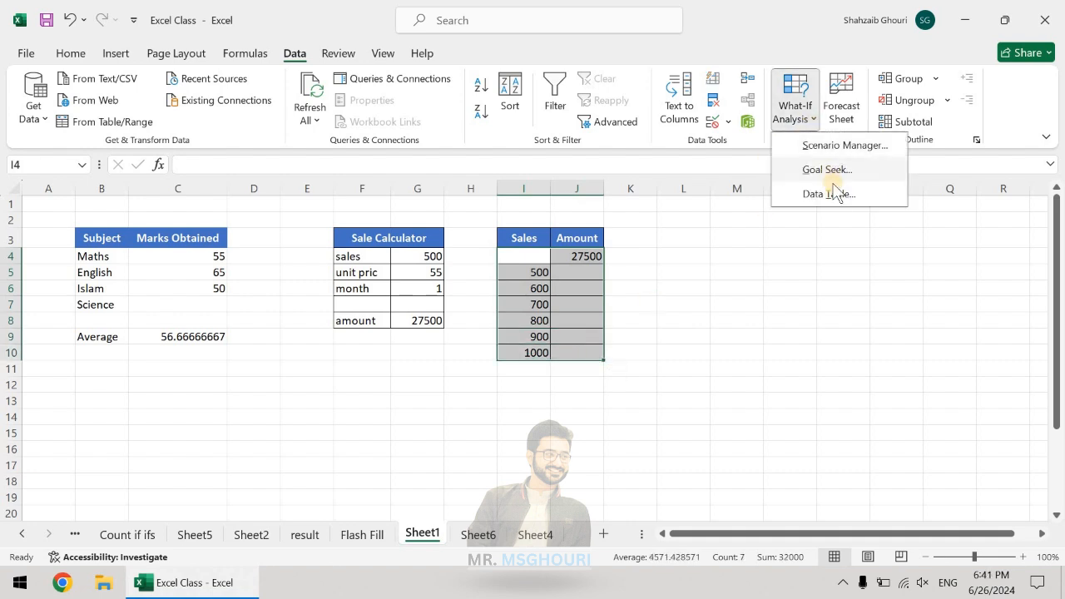
left_click(833, 192)
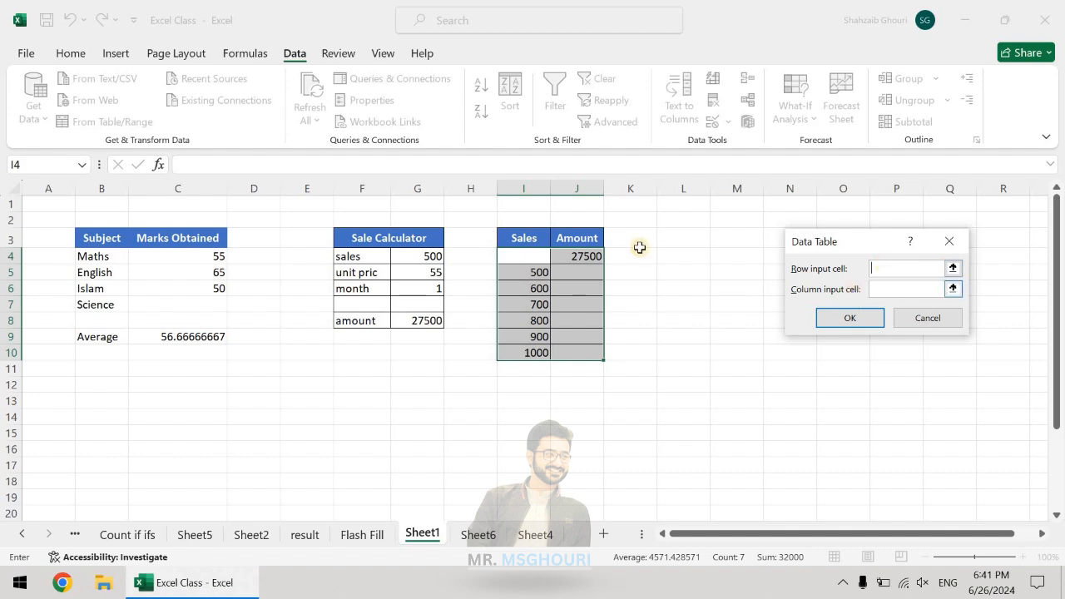
left_click(889, 286)
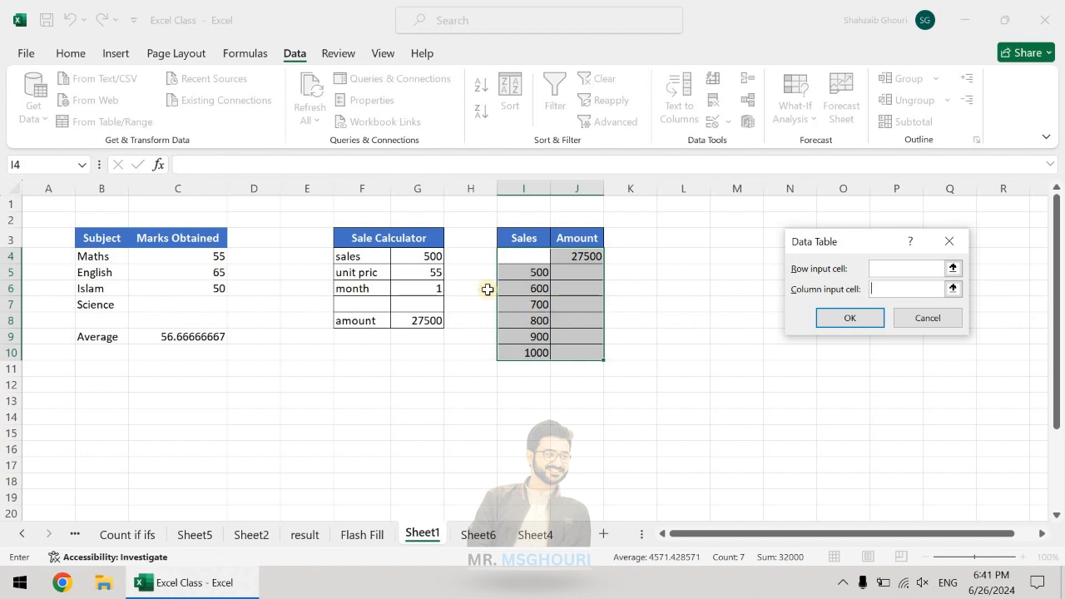
left_click(418, 258)
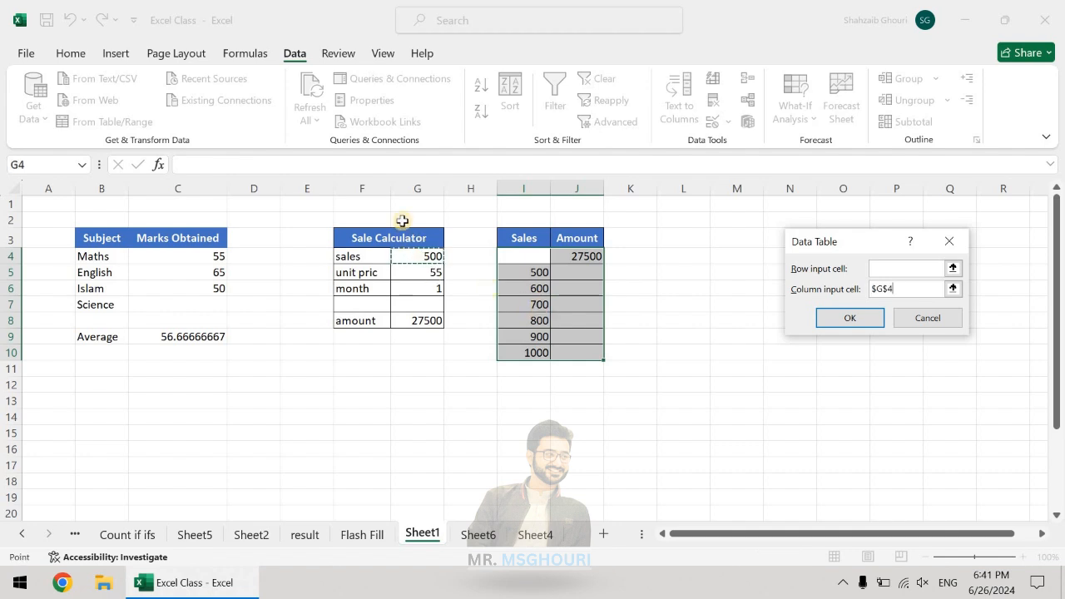
key("Return")
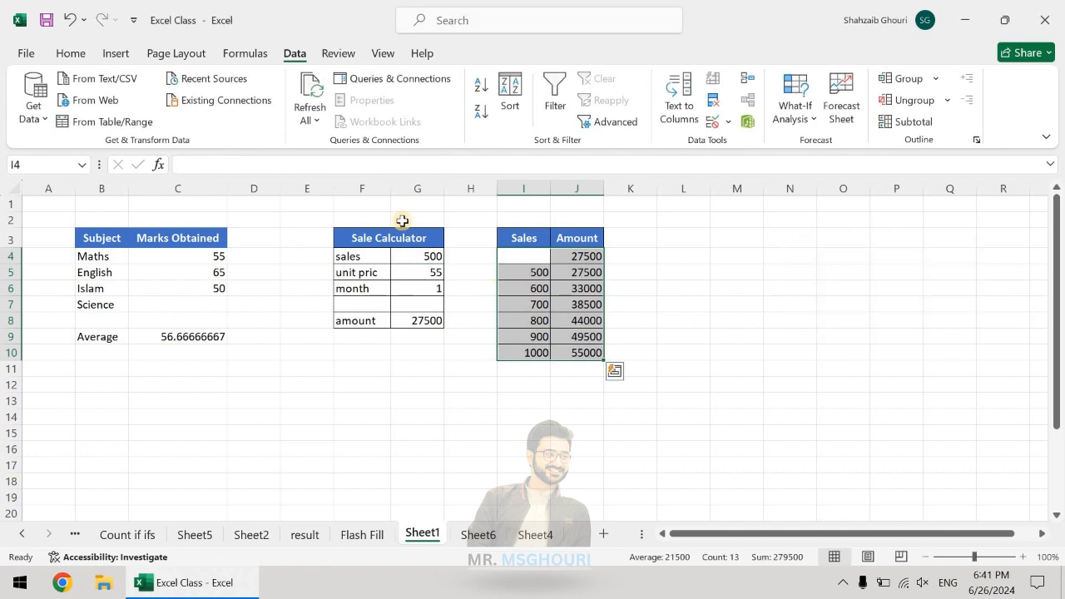
- Examine the amounts calculated for each sales quantity in the data table and compare them with the sales input in G4
left_click(539, 273)
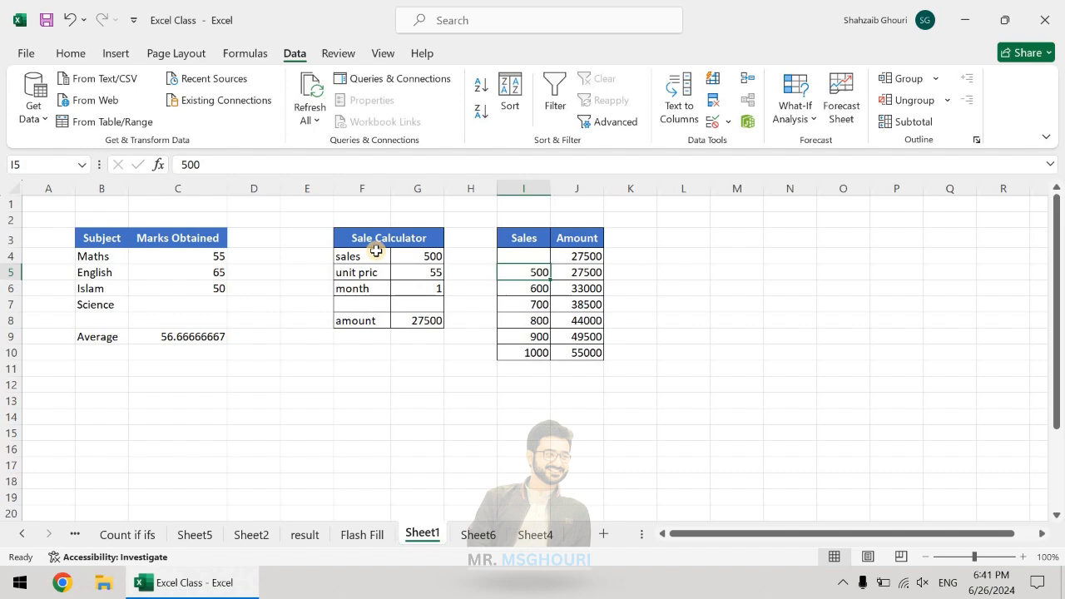
left_click(574, 291)
left_click(539, 288)
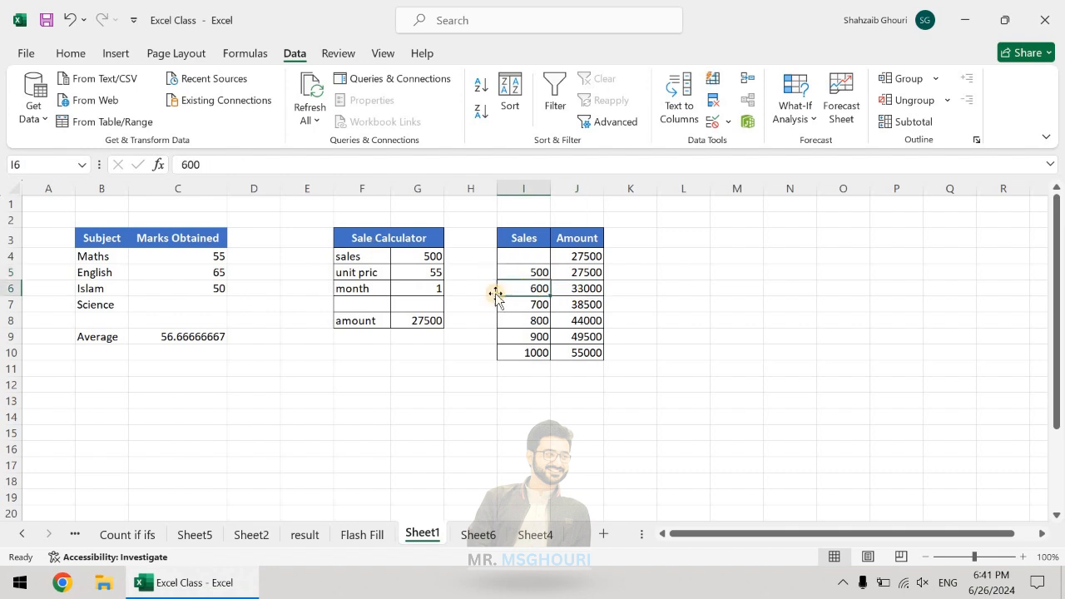
left_click(428, 257)
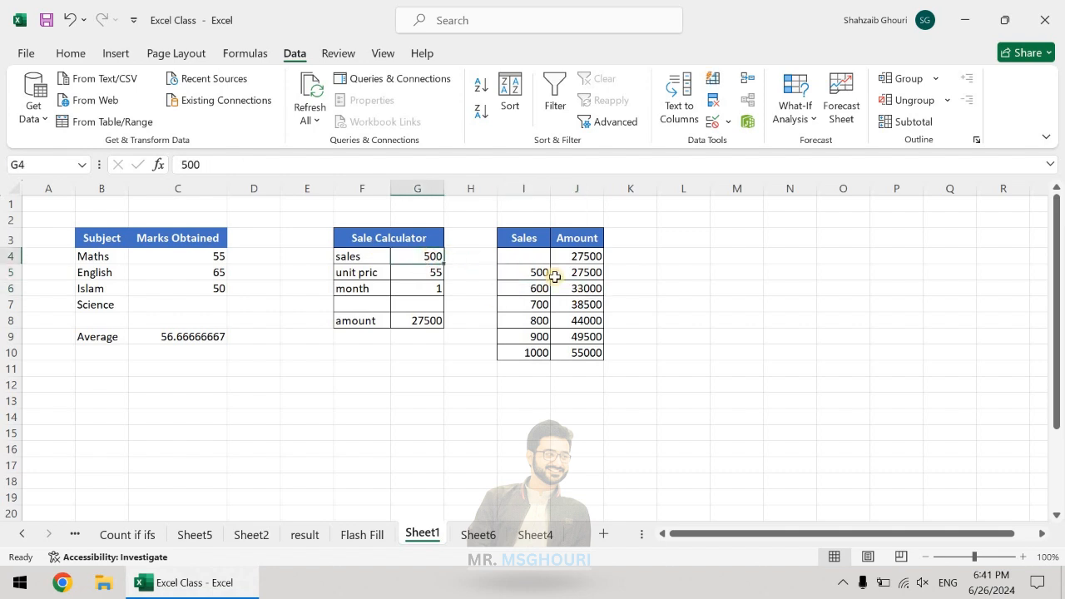
left_click(594, 291)
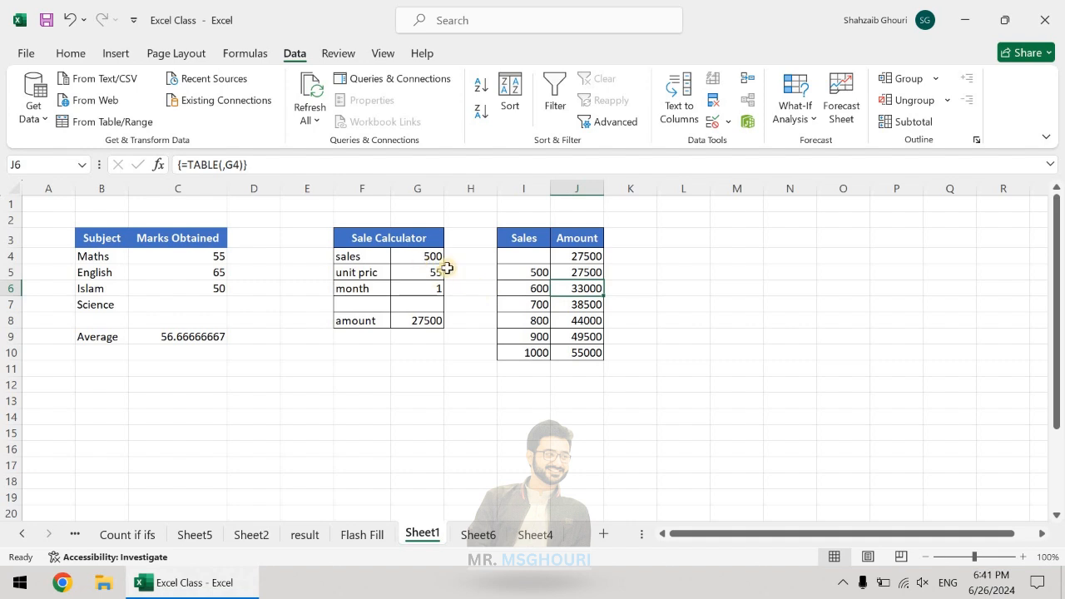
left_click(536, 311)
left_click(593, 305)
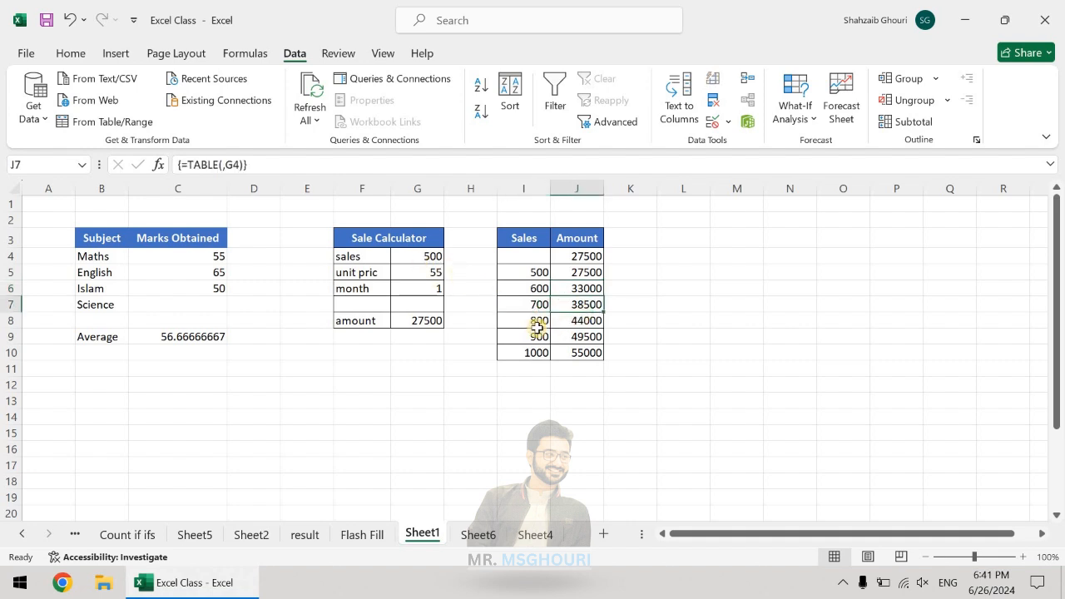
left_click(533, 320)
left_click(576, 318)
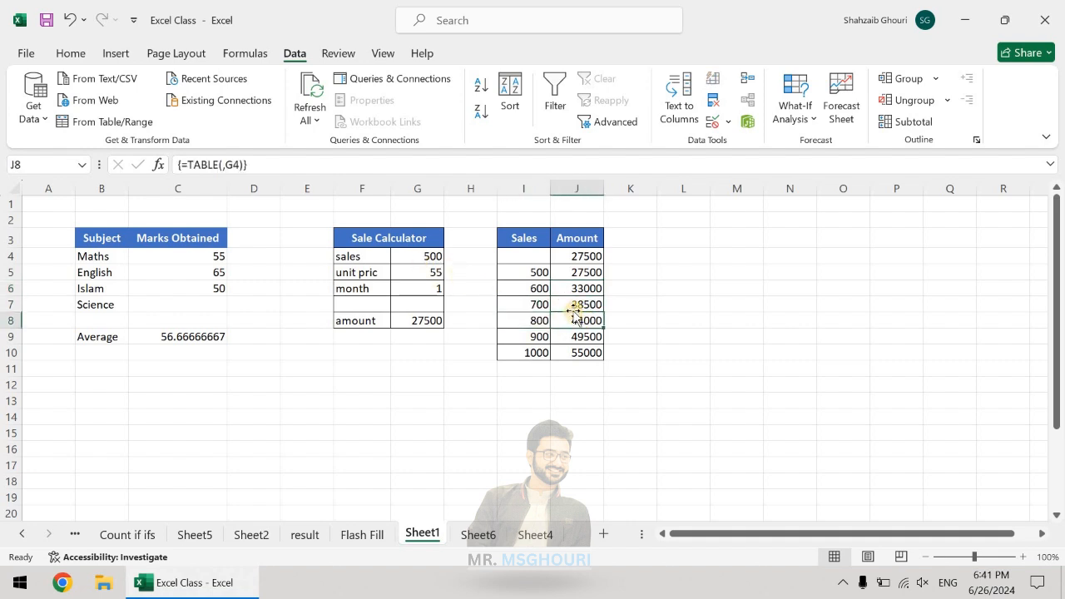
left_click(673, 363)
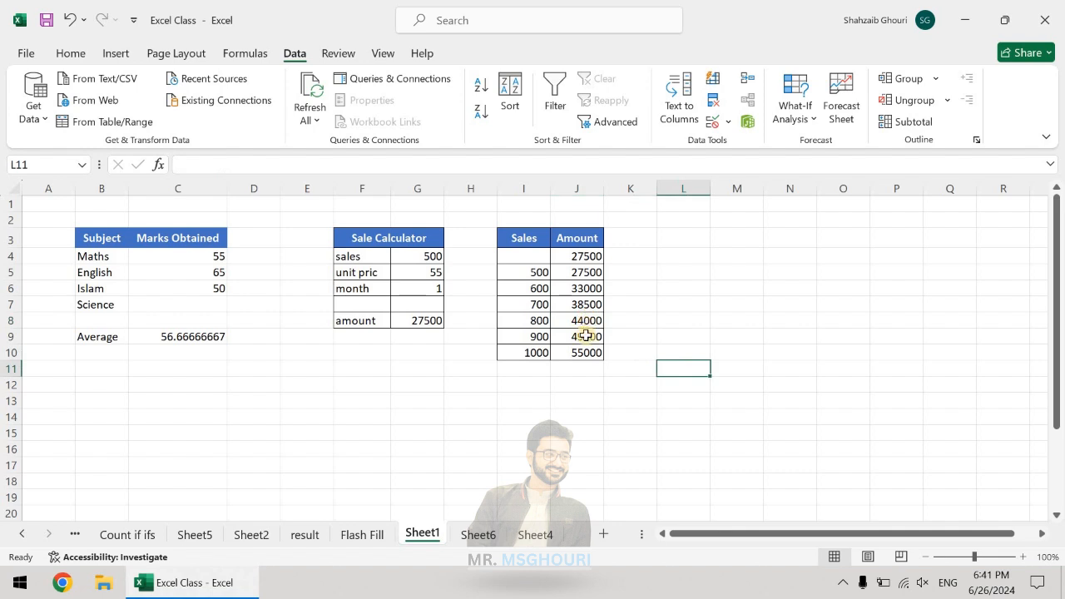
left_click(589, 322)
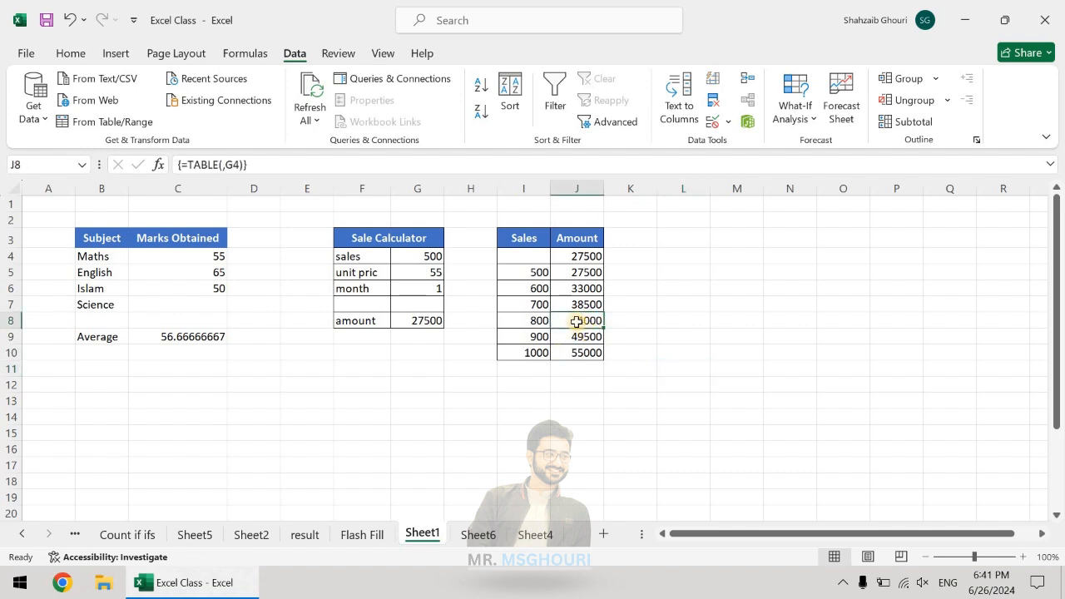
- Set the Sale Calculator's sales in G4 to 800 and compare the amount in G8 with the data table result in J8
left_click(426, 257)
type("8")
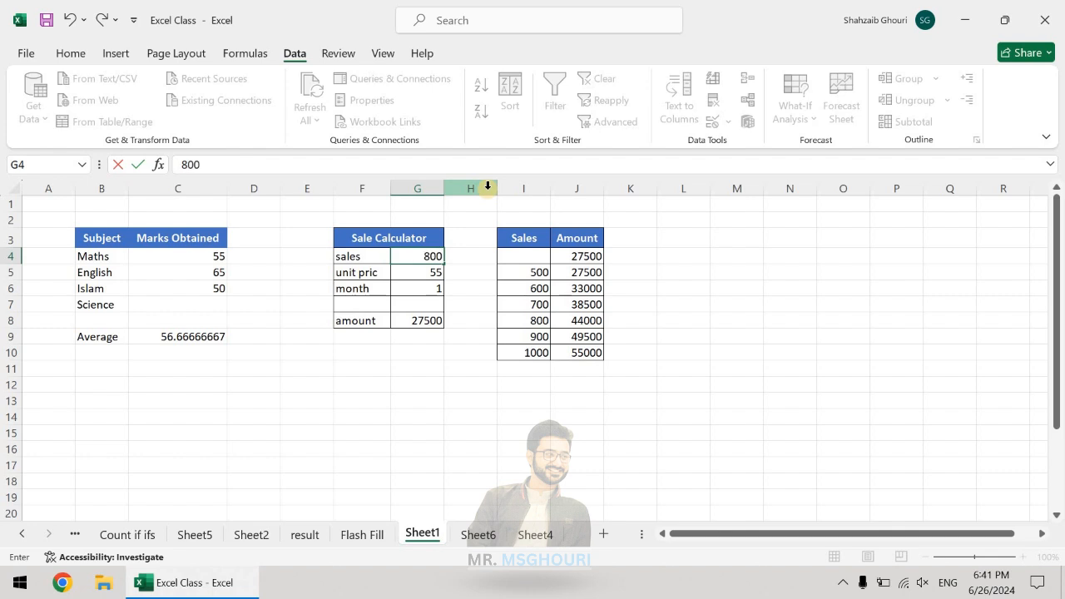
type("00")
key("Return")
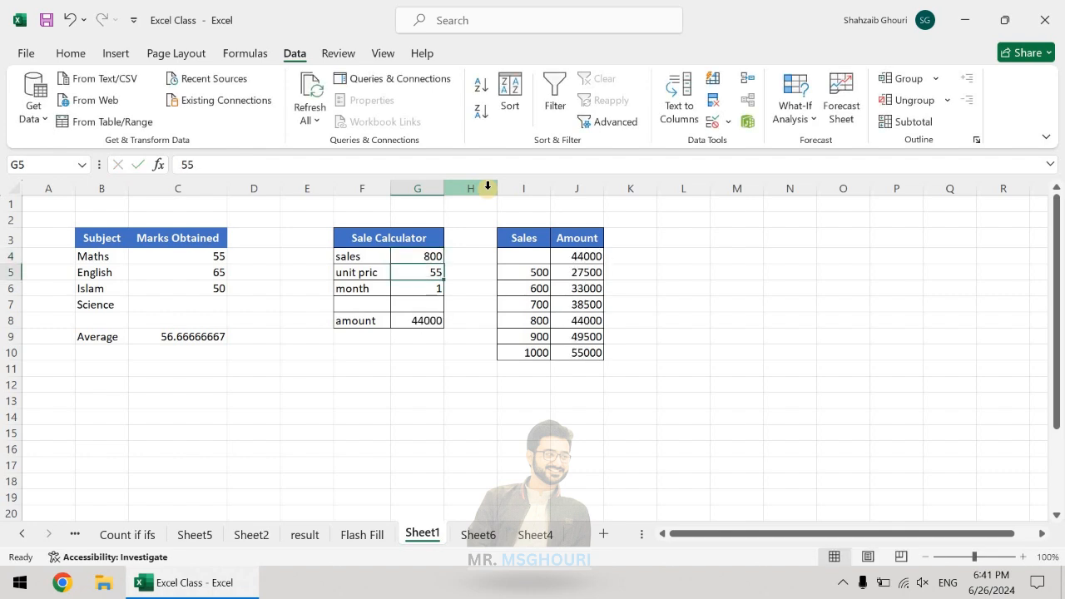
left_click(422, 321)
left_click(593, 321)
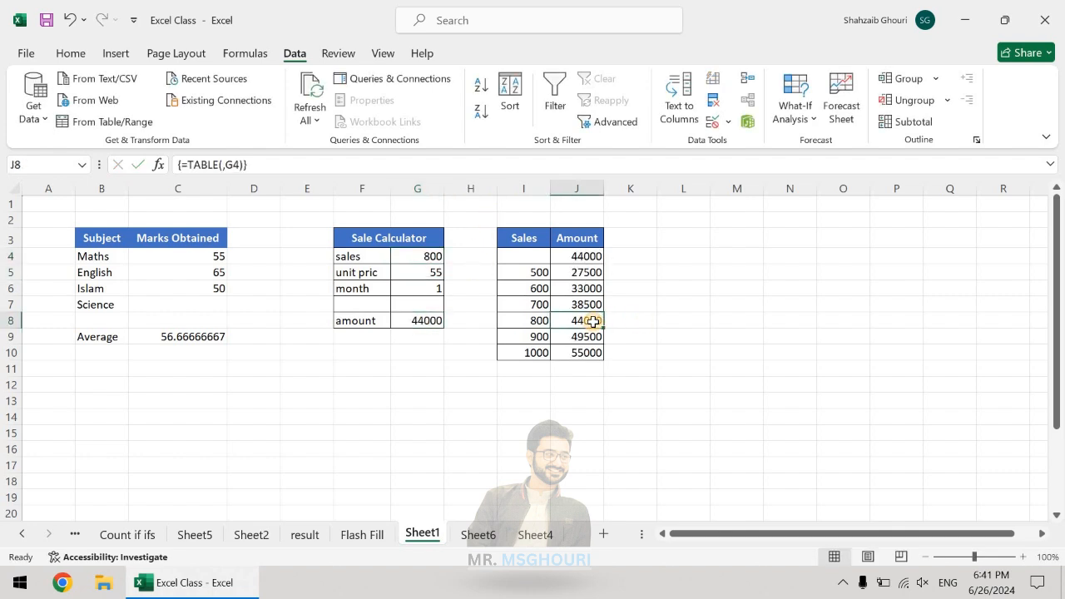
left_click(530, 356)
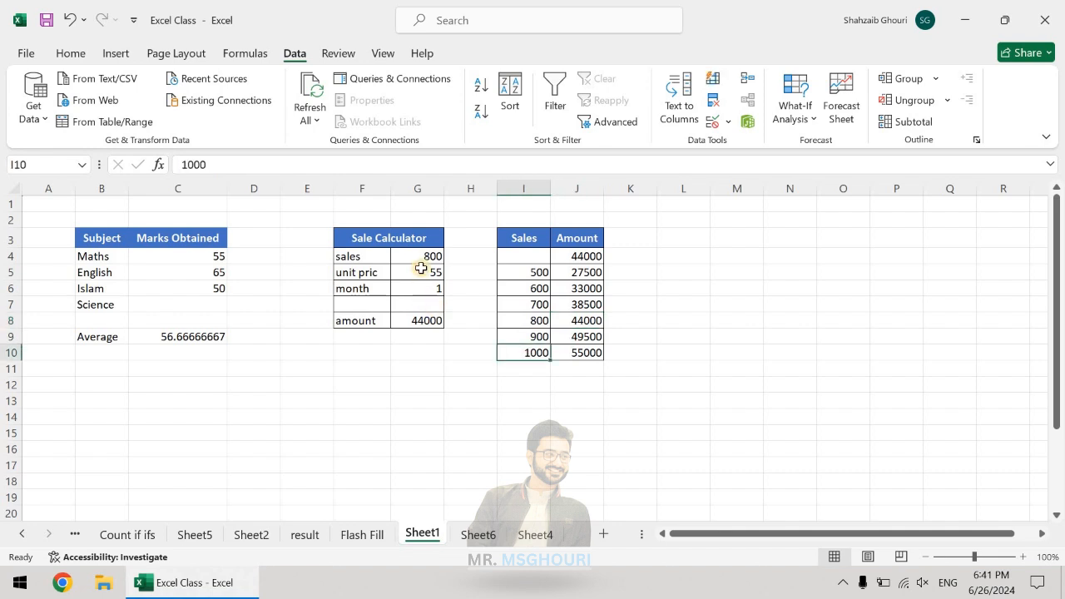
- Set the Sale Calculator's sales in G4 to 1000 and compare the amount in G8 with the data table result in J10
left_click(421, 254)
type("10")
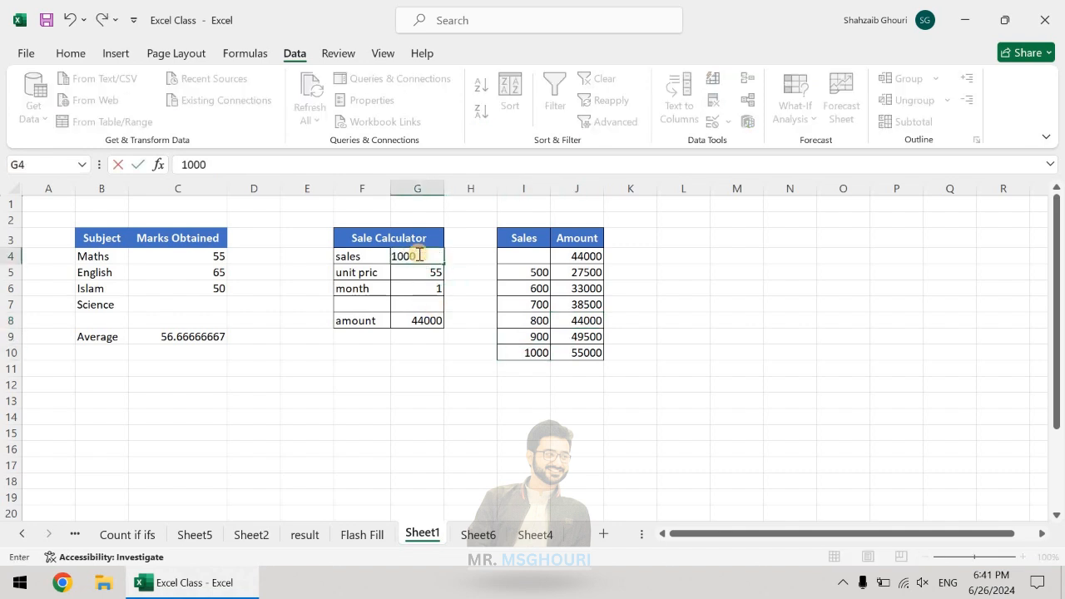
key("Return")
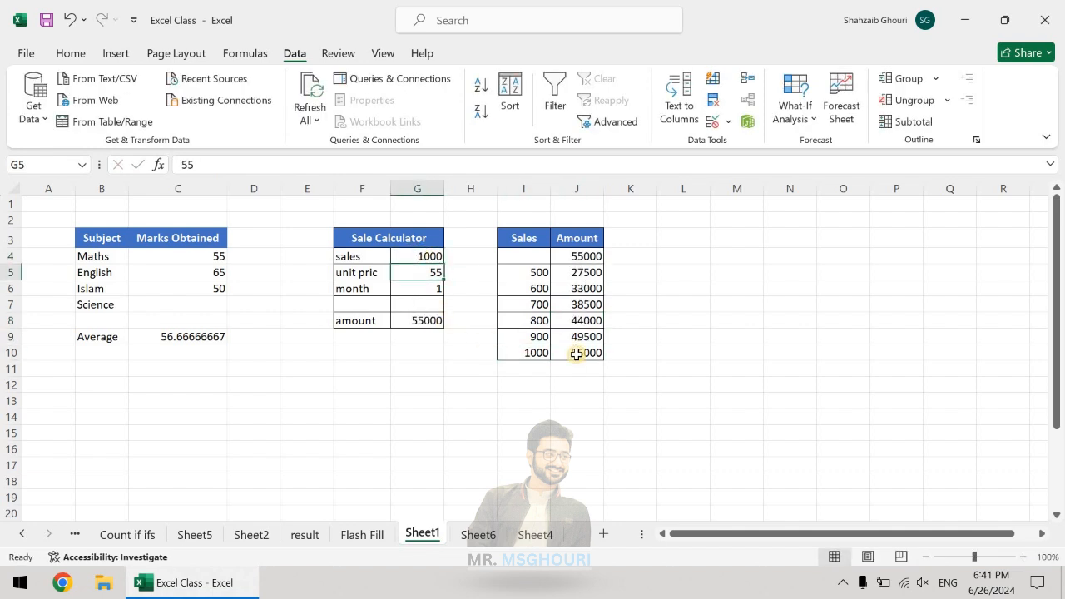
left_click(412, 320)
left_click(541, 356)
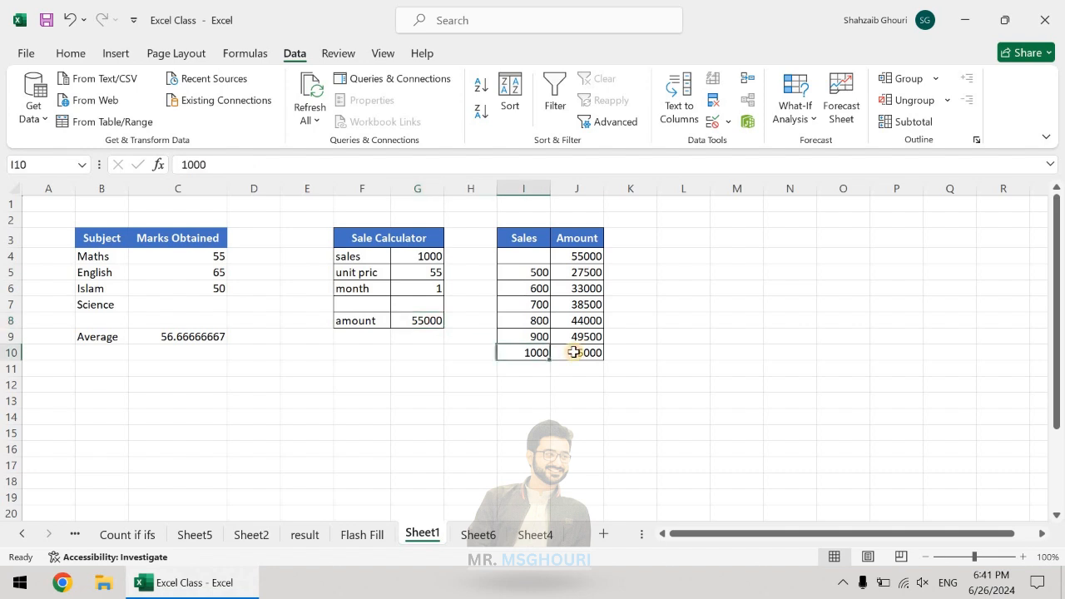
left_click(593, 356)
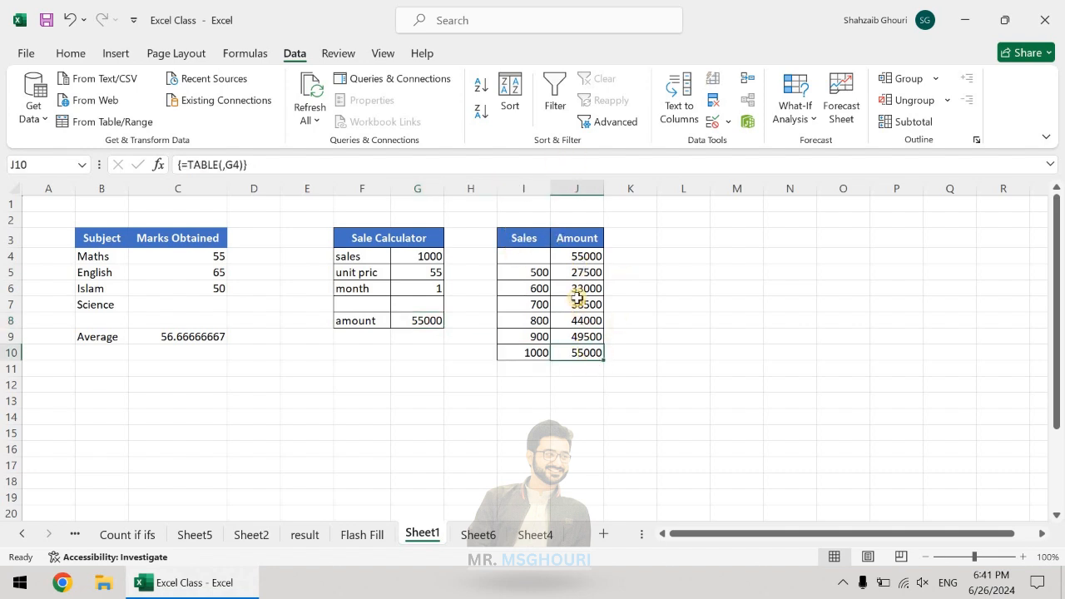
- Delete the empty rows 13 to 19 between the upper tables and the two-variable table below them
scroll(578, 297, "down", 3)
scroll(578, 297, "up", 2)
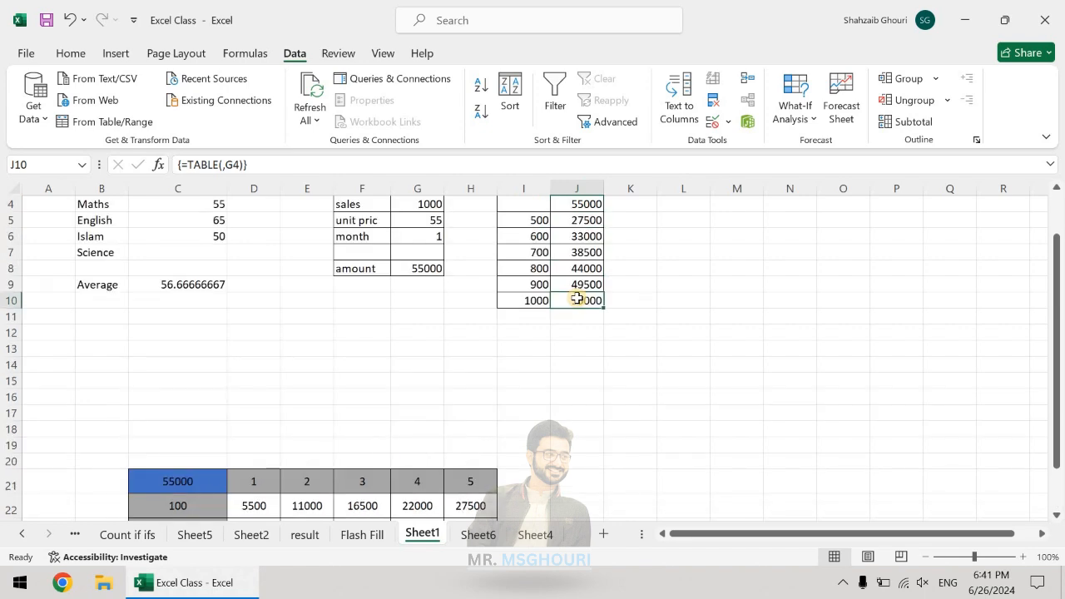
scroll(516, 333, "up", 1)
scroll(391, 354, "down", 2)
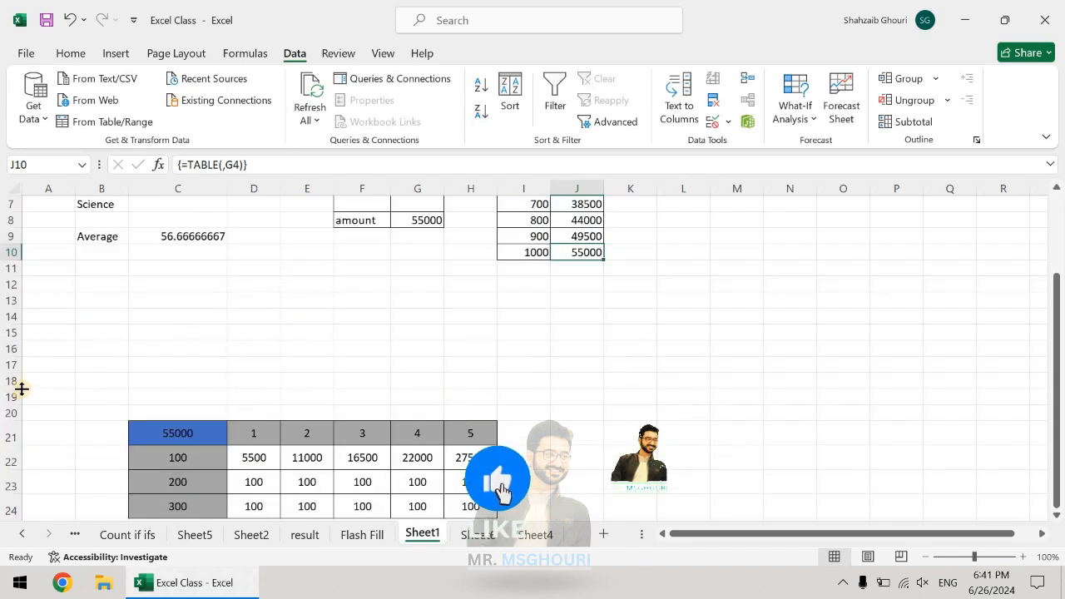
left_click_drag(12, 397, 15, 310)
right_click(13, 303)
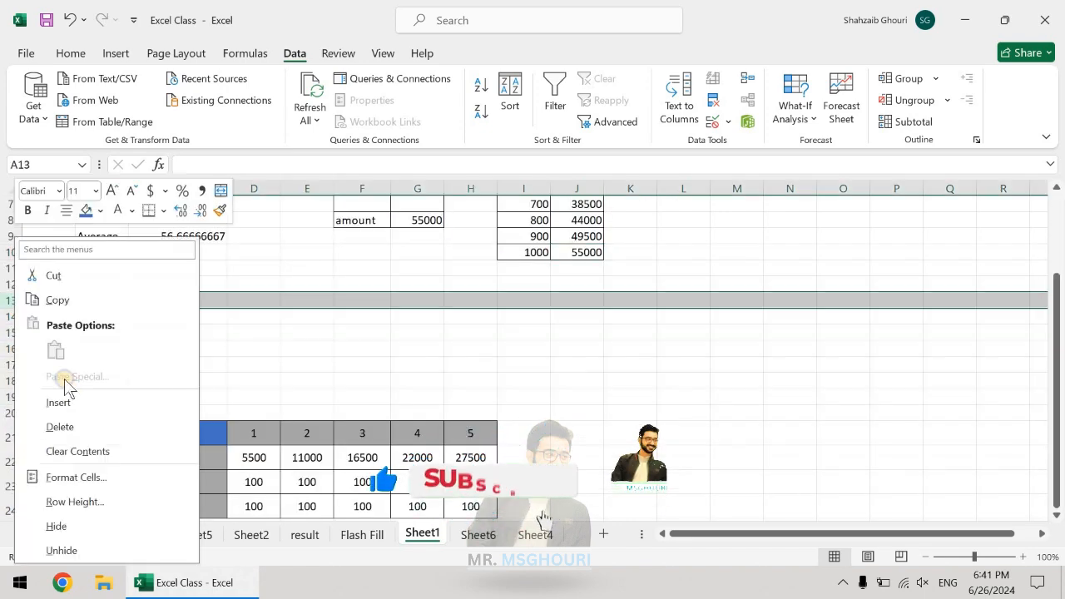
left_click(58, 426)
left_click_drag(412, 348, 412, 333)
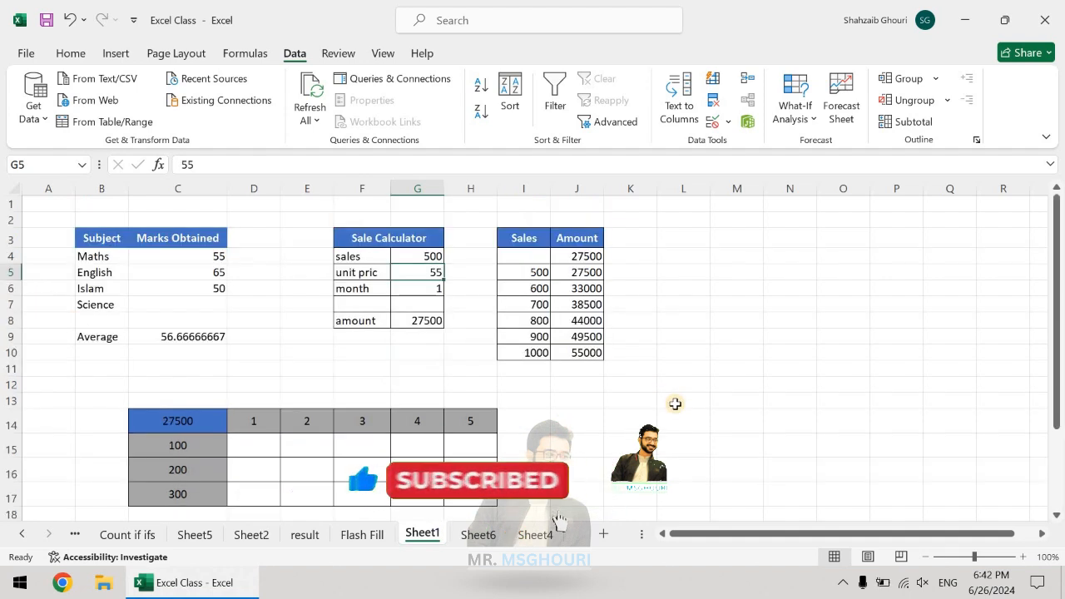
- Examine the lower table's month headings in D14:H14, the sales quantity in C15 and the empty result cells D15:H15
left_click(676, 405)
left_click(207, 447)
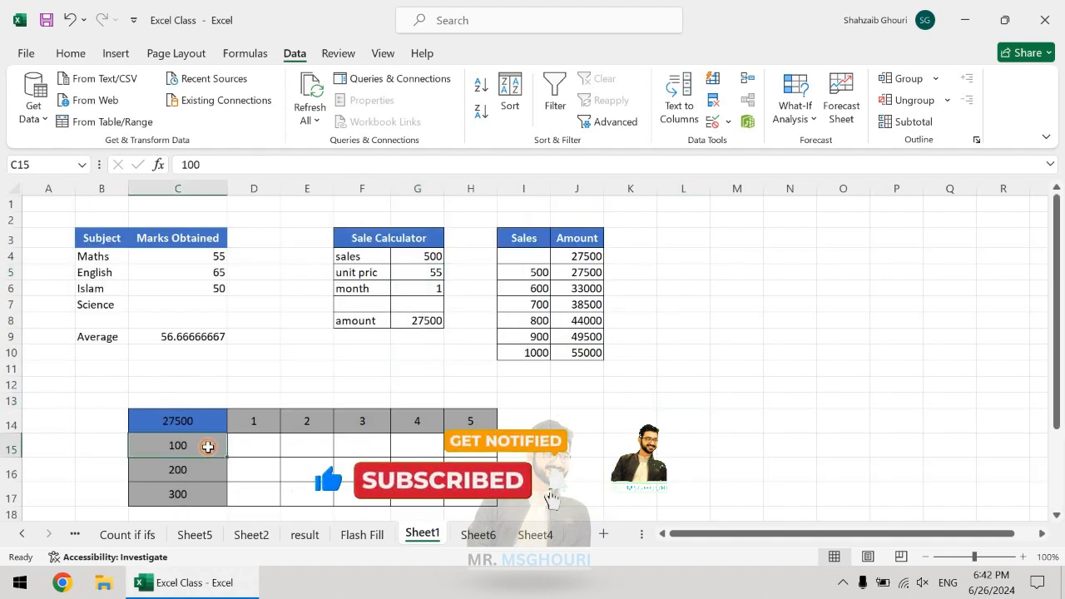
left_click(249, 421)
left_click(304, 419)
left_click(379, 416)
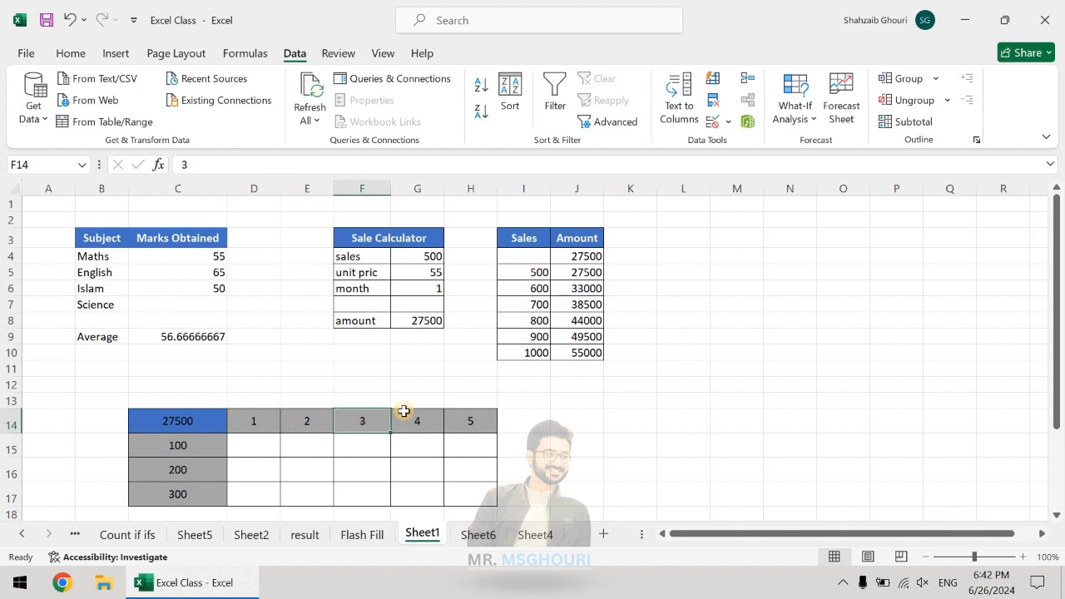
left_click(429, 416)
left_click(459, 417)
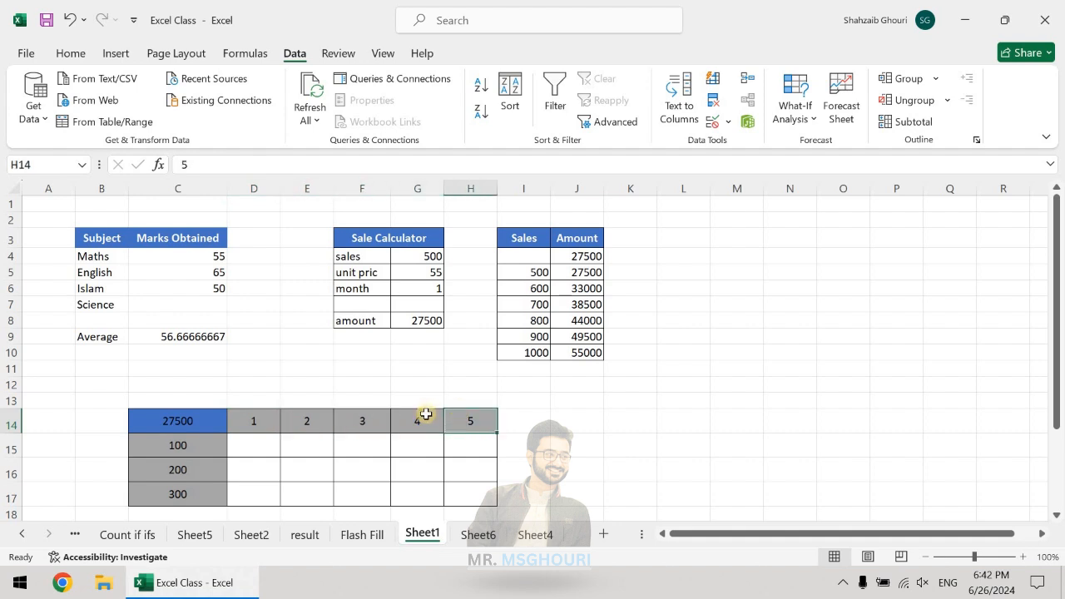
scroll(426, 414, "down", 1)
scroll(178, 392, "up", 1)
left_click(158, 450)
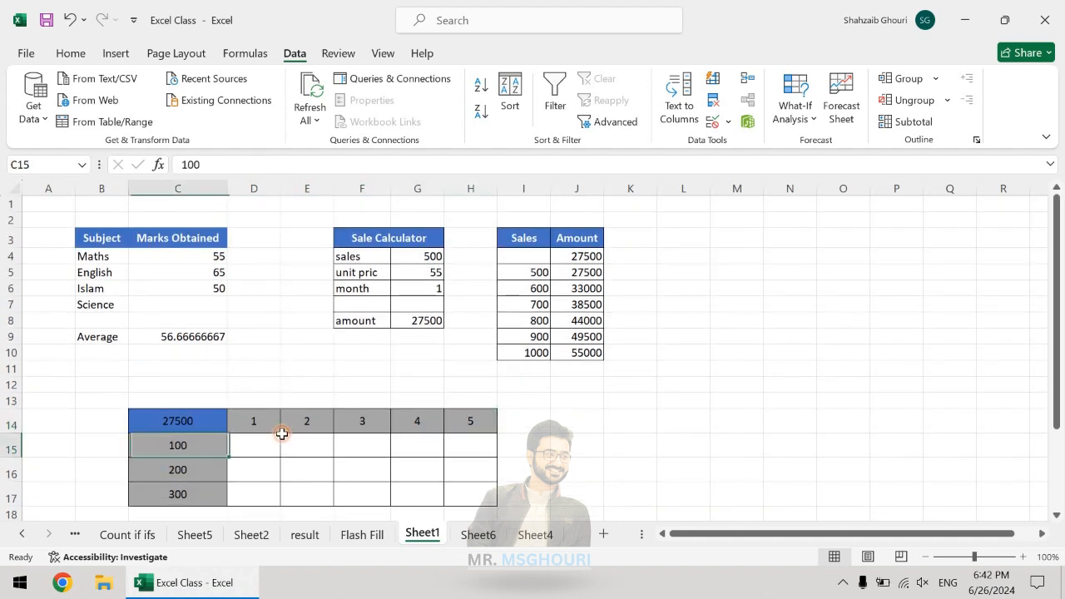
left_click(253, 452)
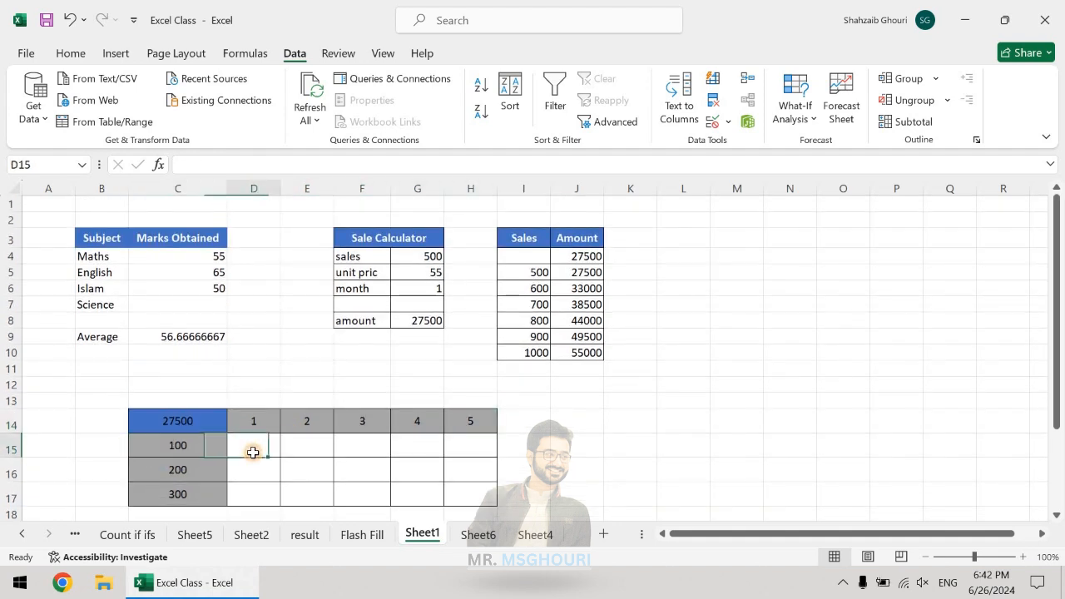
left_click(308, 449)
left_click(375, 447)
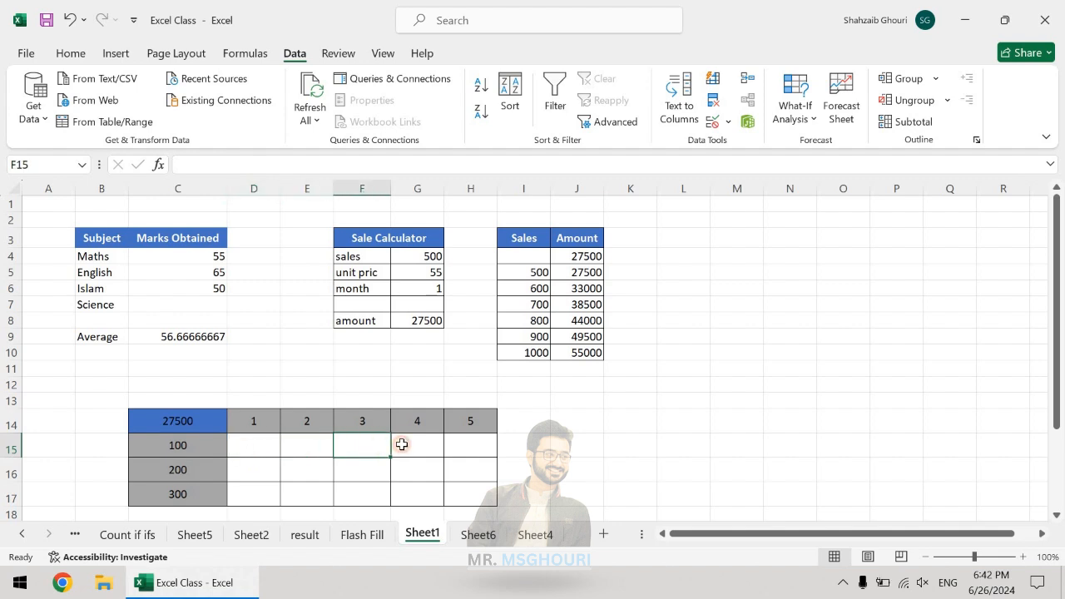
left_click(414, 444)
left_click(468, 442)
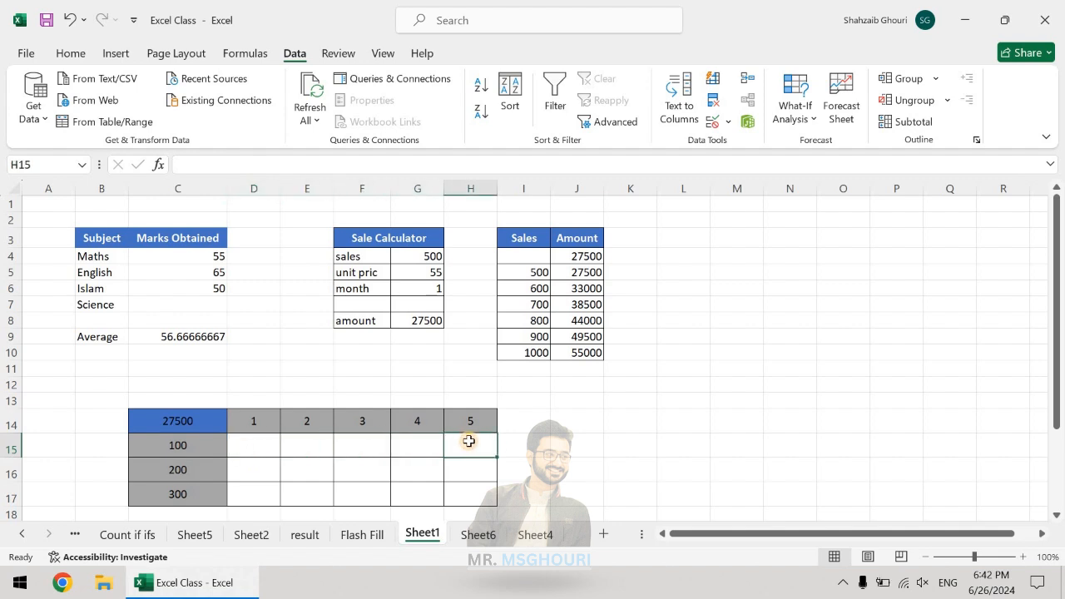
- Review the =G8 formula in the lower table's corner cell C14, keeping its link to the Sale Calculator's amount
mouse_move(188, 423)
left_mouse_down()
mouse_move(297, 442)
mouse_move(196, 424)
left_mouse_up()
double_click(174, 422)
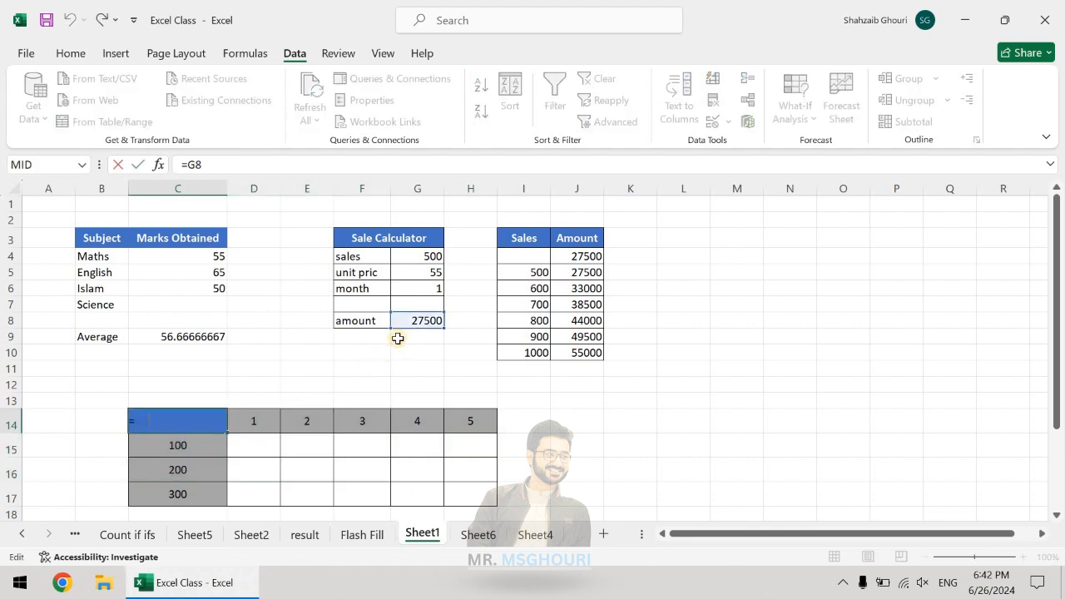
key("Return")
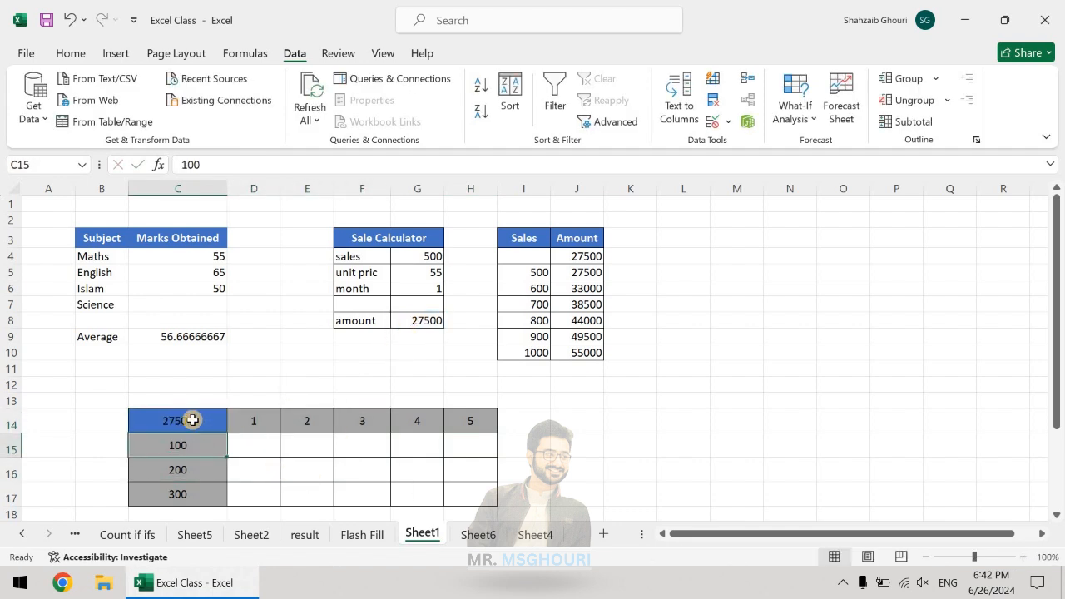
- Create a two-variable What-If data table over C14:H17 with G4 as the row input cell and G6 as the column input cell
left_click_drag(185, 421, 473, 492)
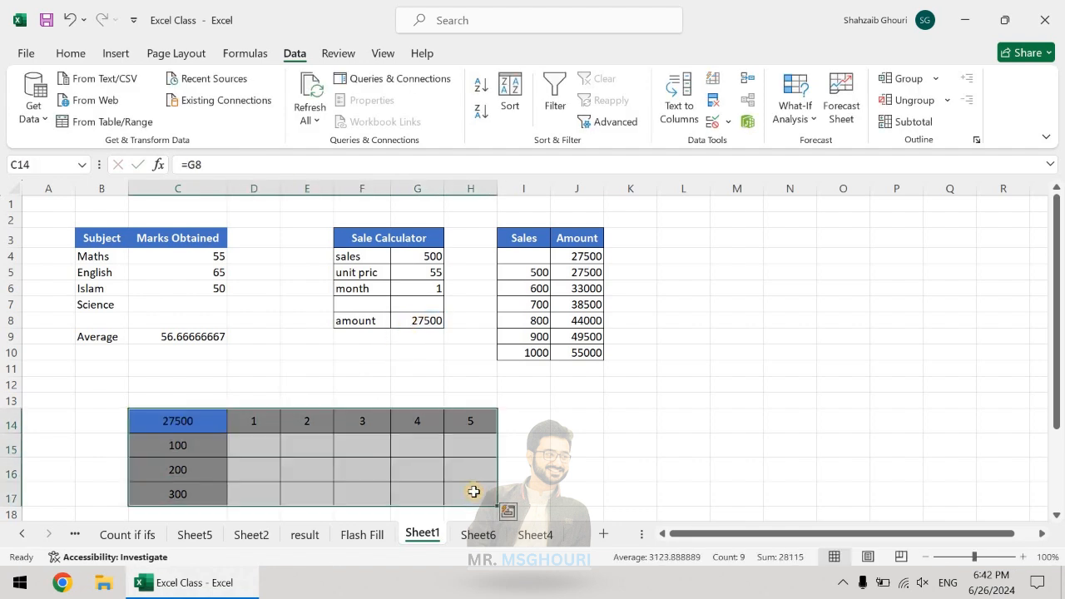
left_click(805, 119)
left_click(829, 193)
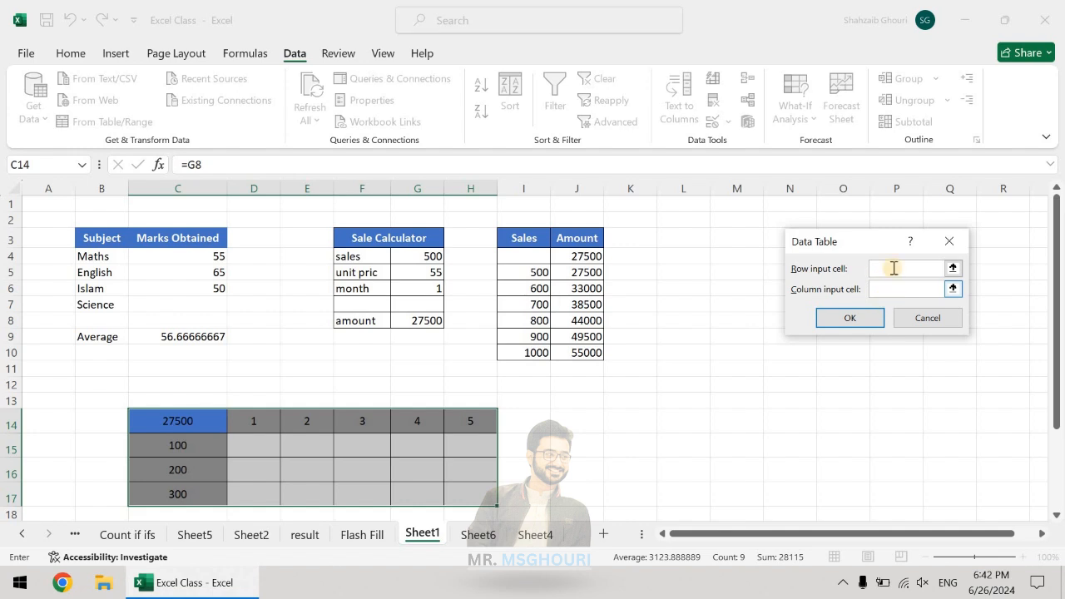
scroll(893, 268, "down", 1)
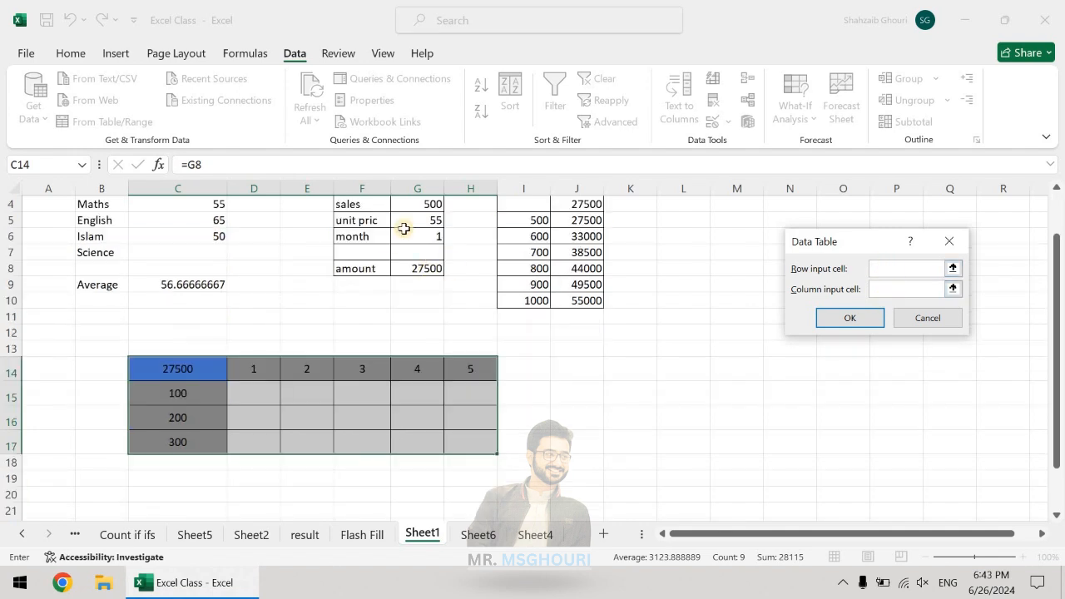
left_click(429, 204)
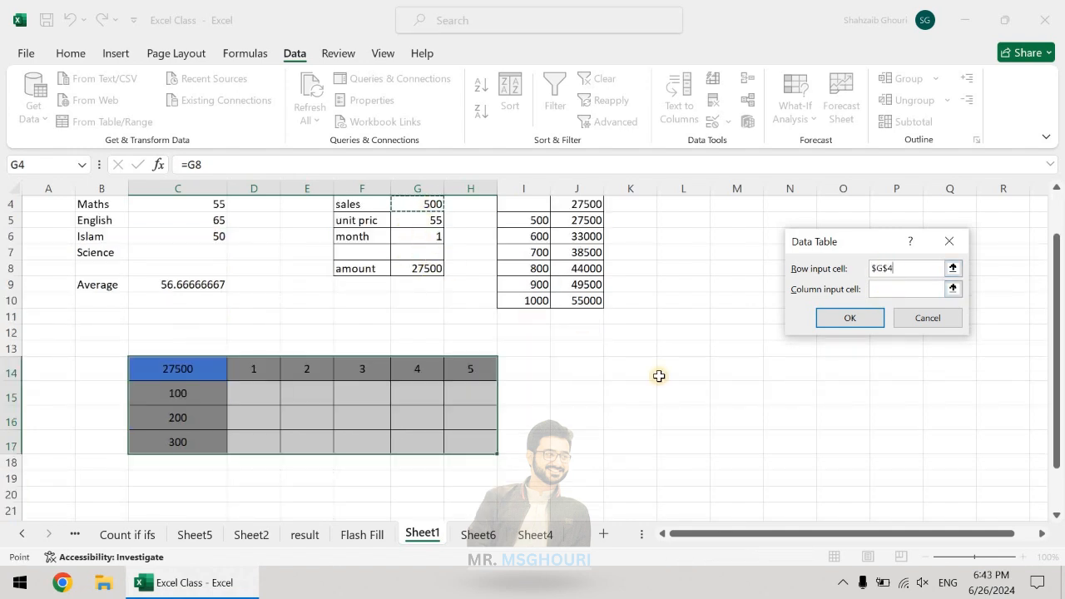
left_click(895, 287)
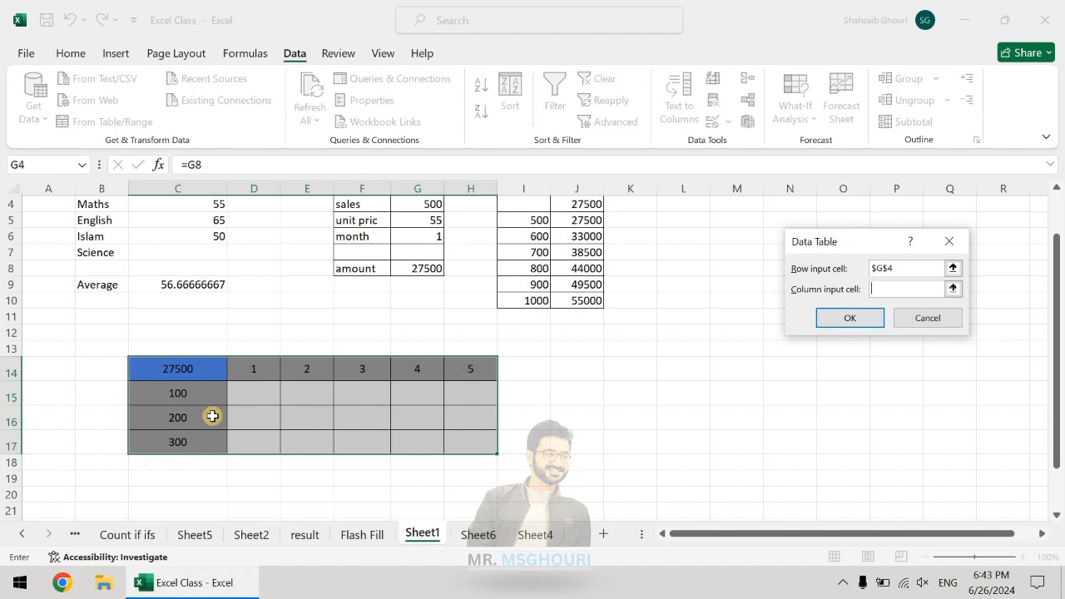
left_click(426, 235)
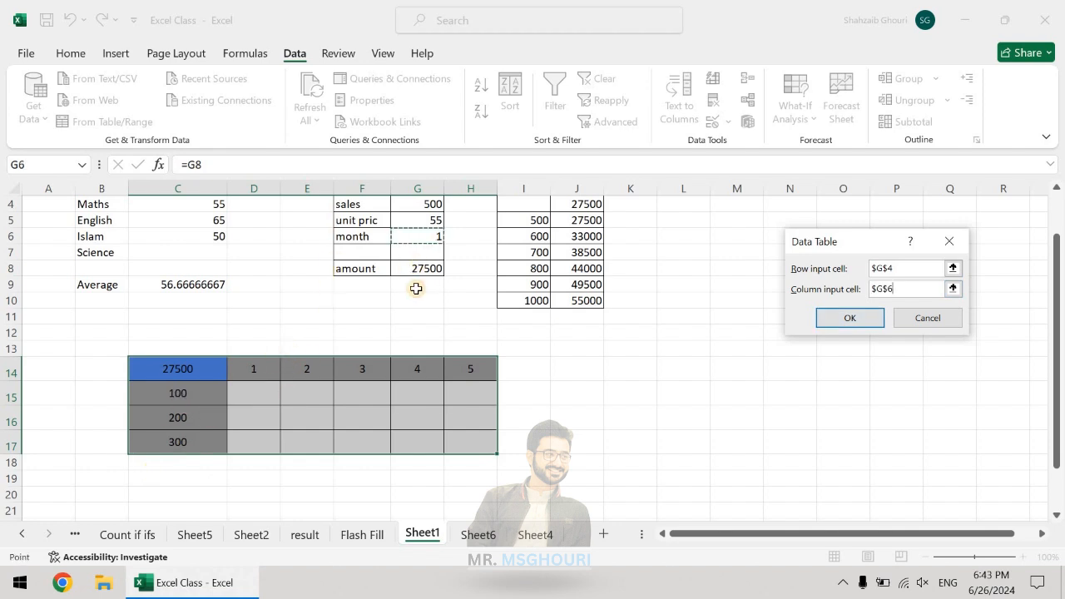
key("Return")
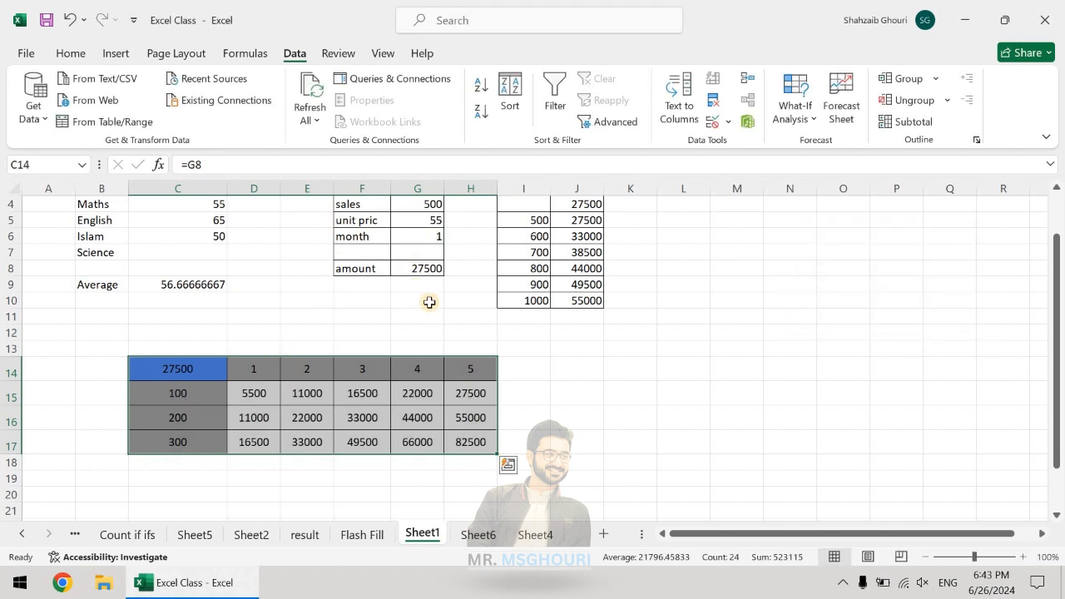
- Examine the amounts calculated in the two-variable table, matching row 15's results to the month headings and the sales quantity in C15
left_click(328, 425)
scroll(841, 230, "up", 1)
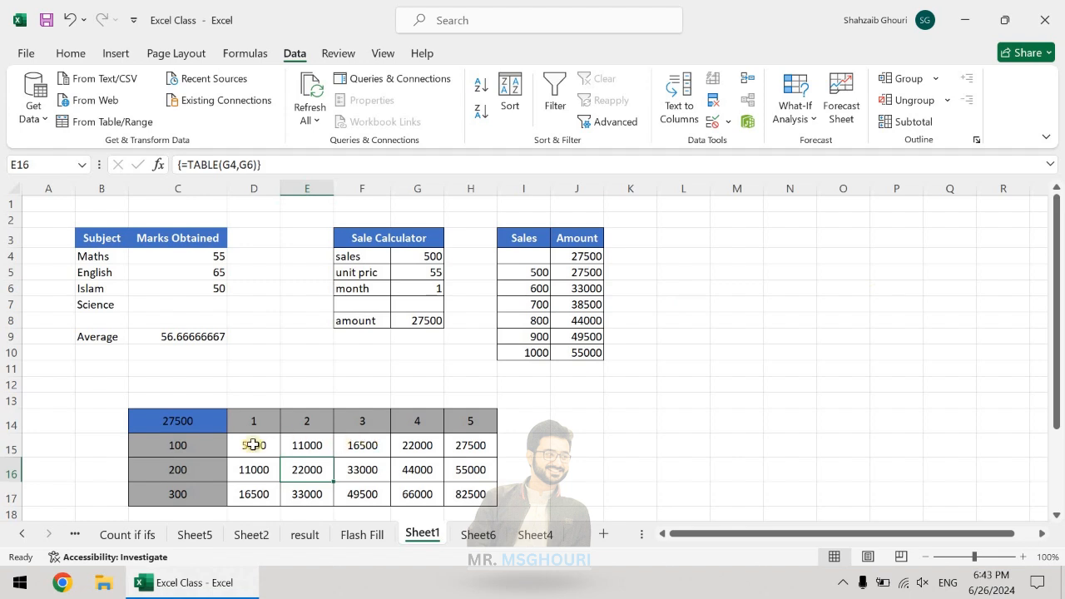
left_click(254, 445)
left_click(247, 421)
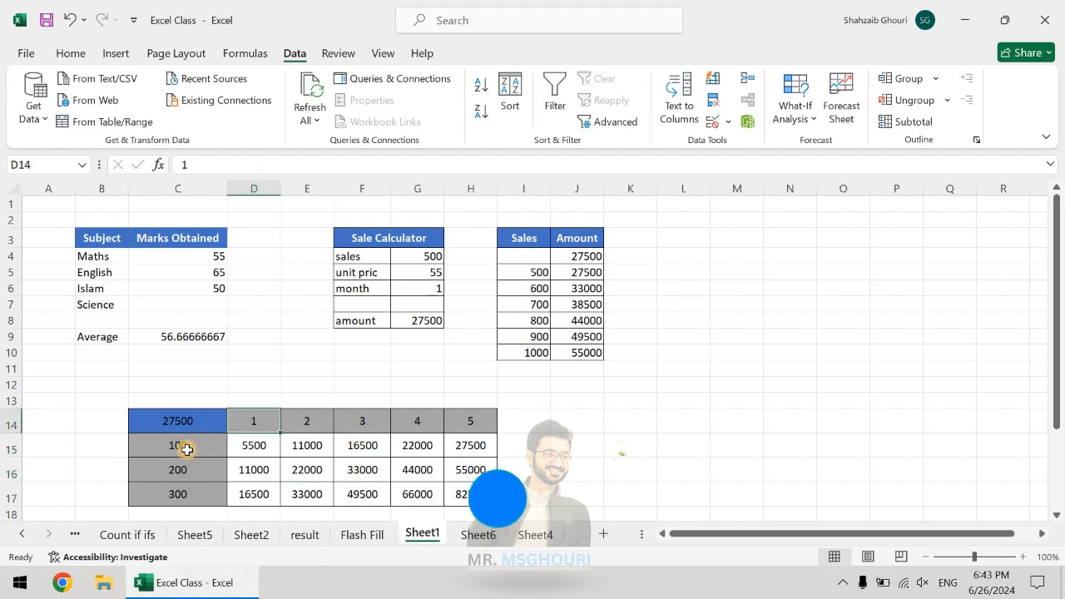
left_click(187, 449)
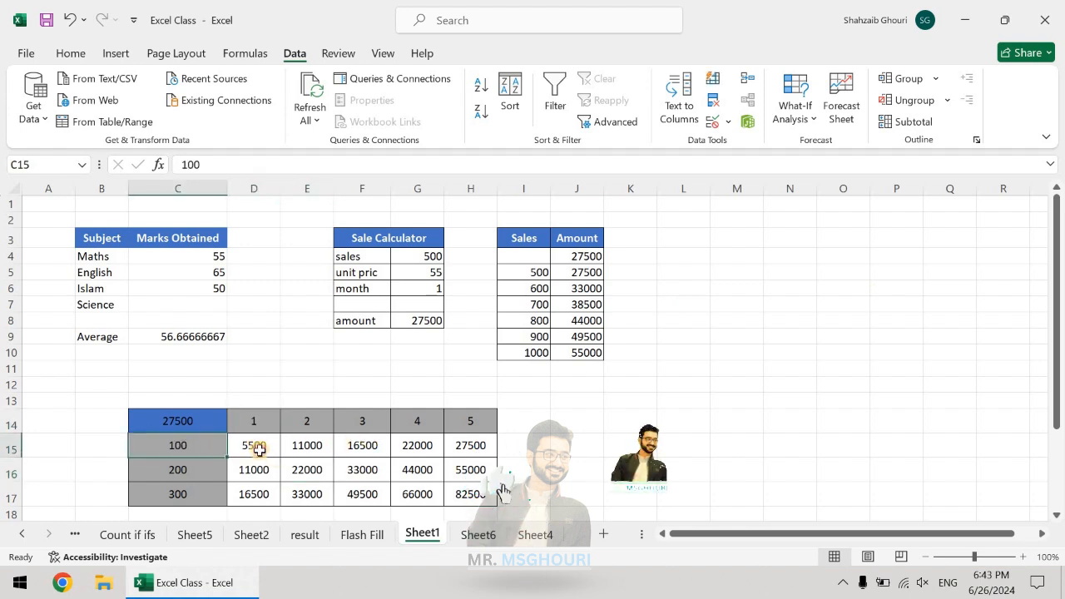
left_click(259, 448)
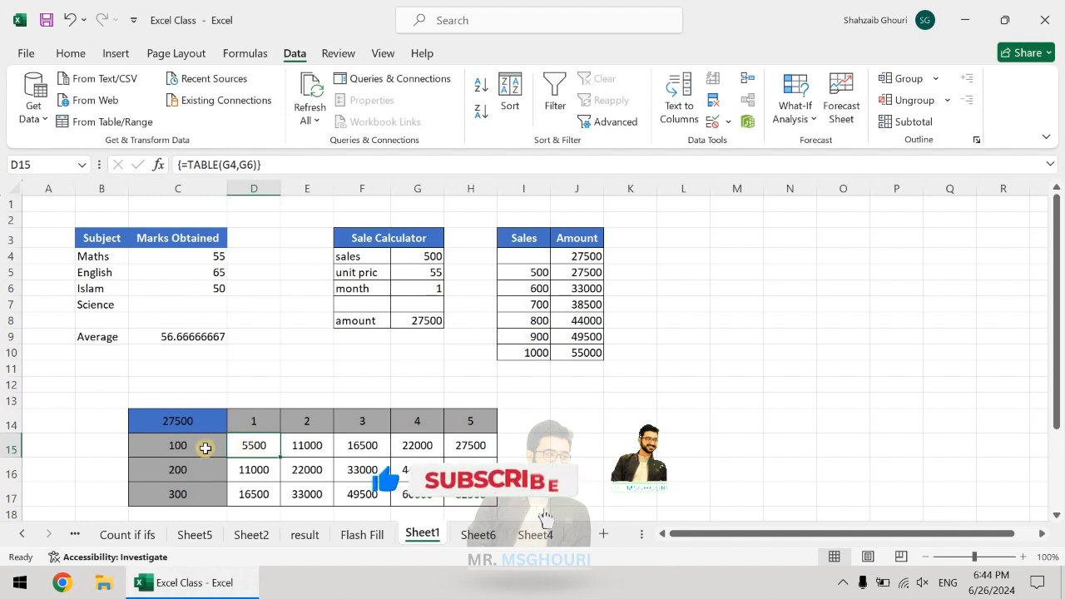
left_click(302, 421)
left_click(173, 449)
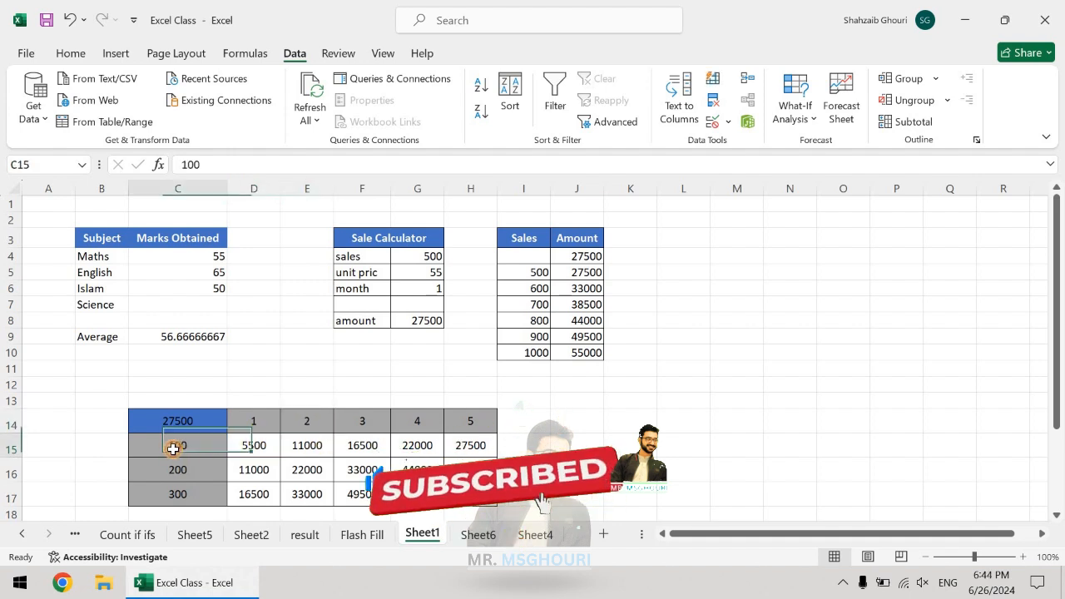
left_click(321, 446)
left_click(366, 428)
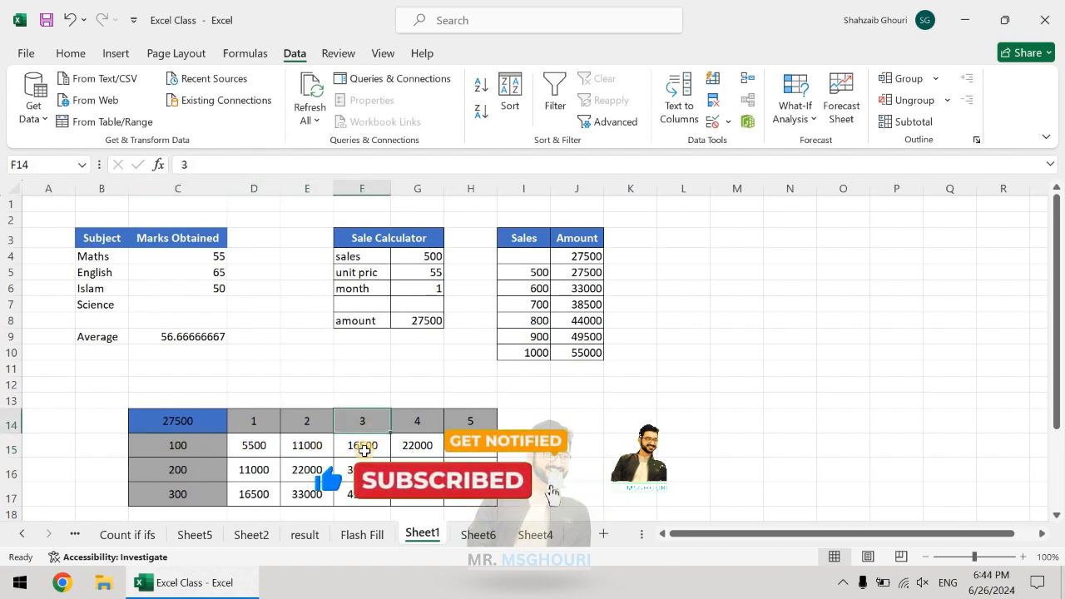